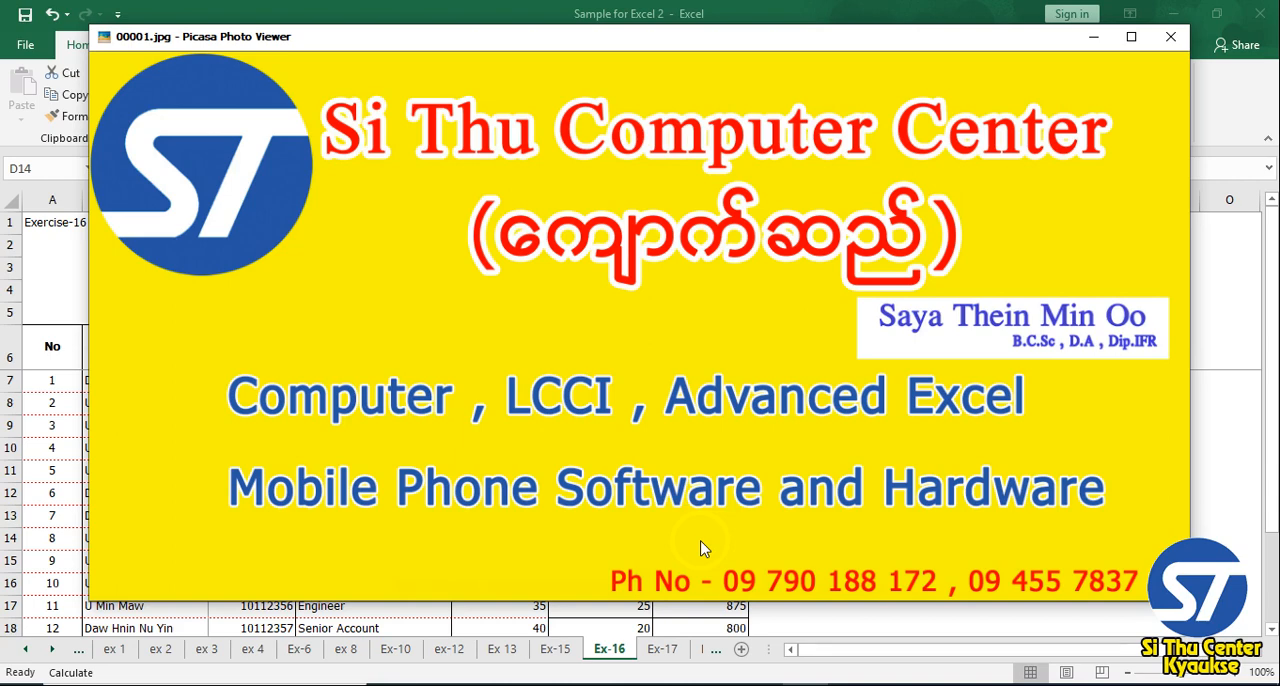
Minimize the photo viewer and examine the employee table on the Ex-16 sheet, including the Position column and full salesman rows
left_click(1093, 36)
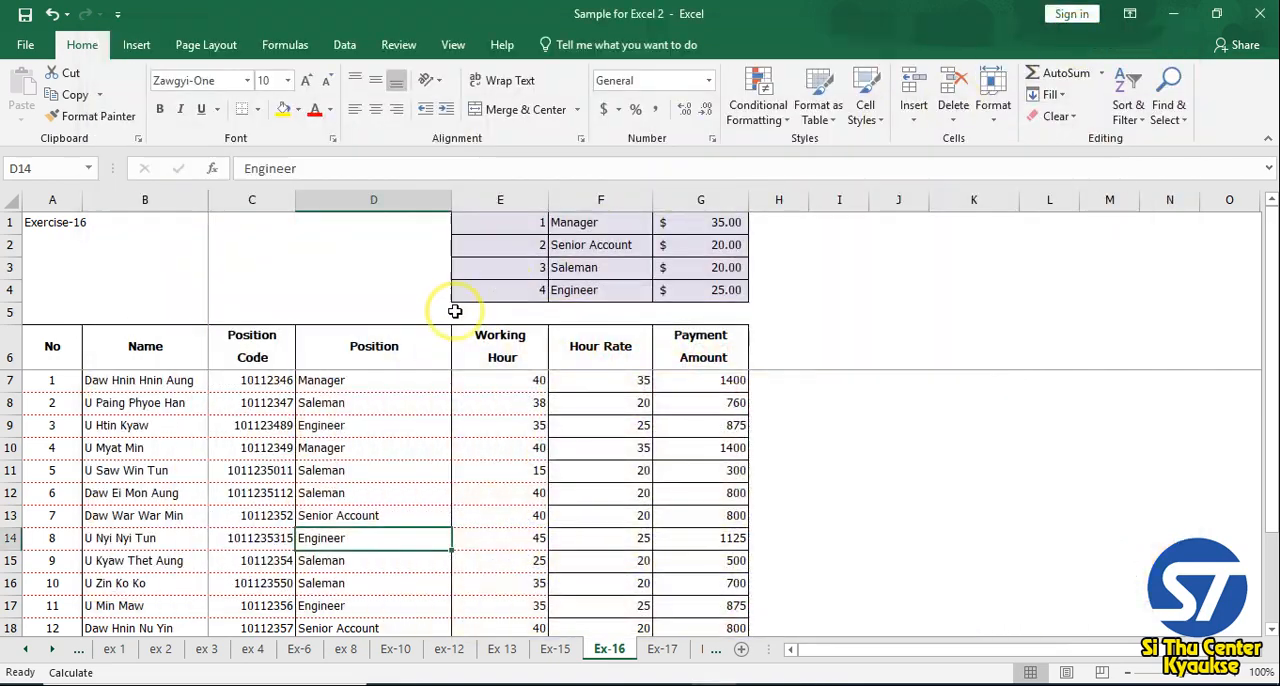
left_click(293, 448)
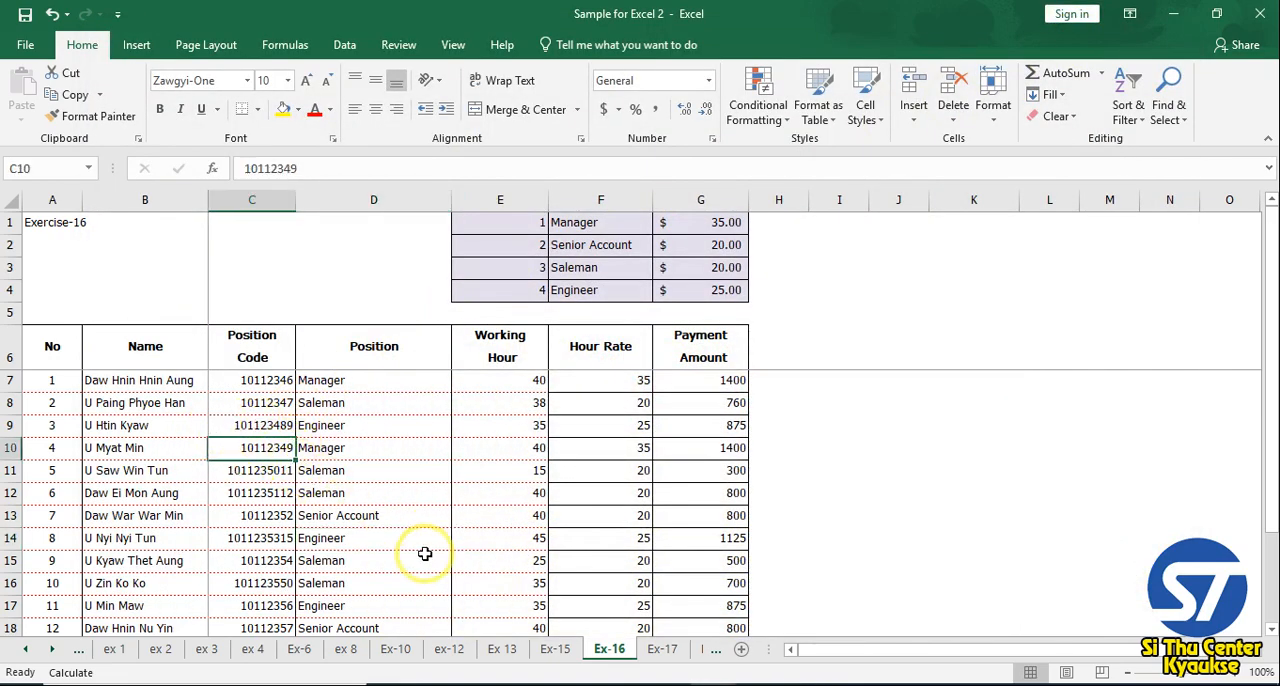
scroll(420, 552, "down", 1)
left_click(285, 537)
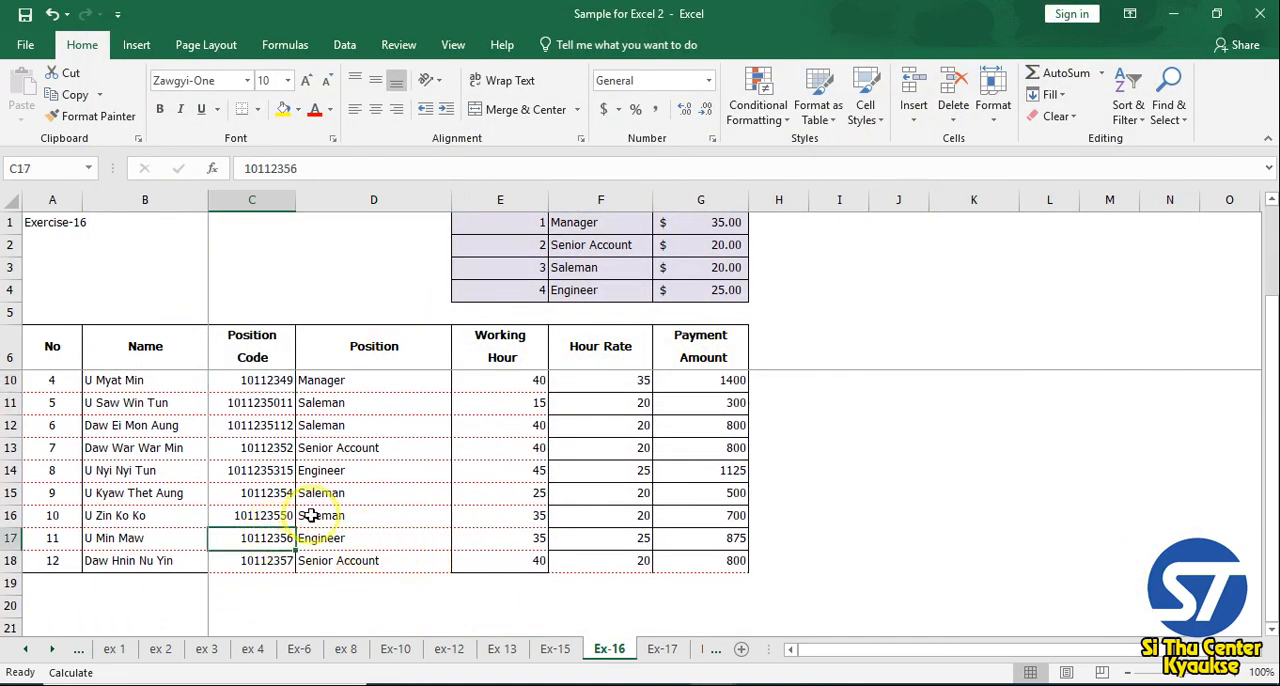
scroll(311, 515, "up", 1)
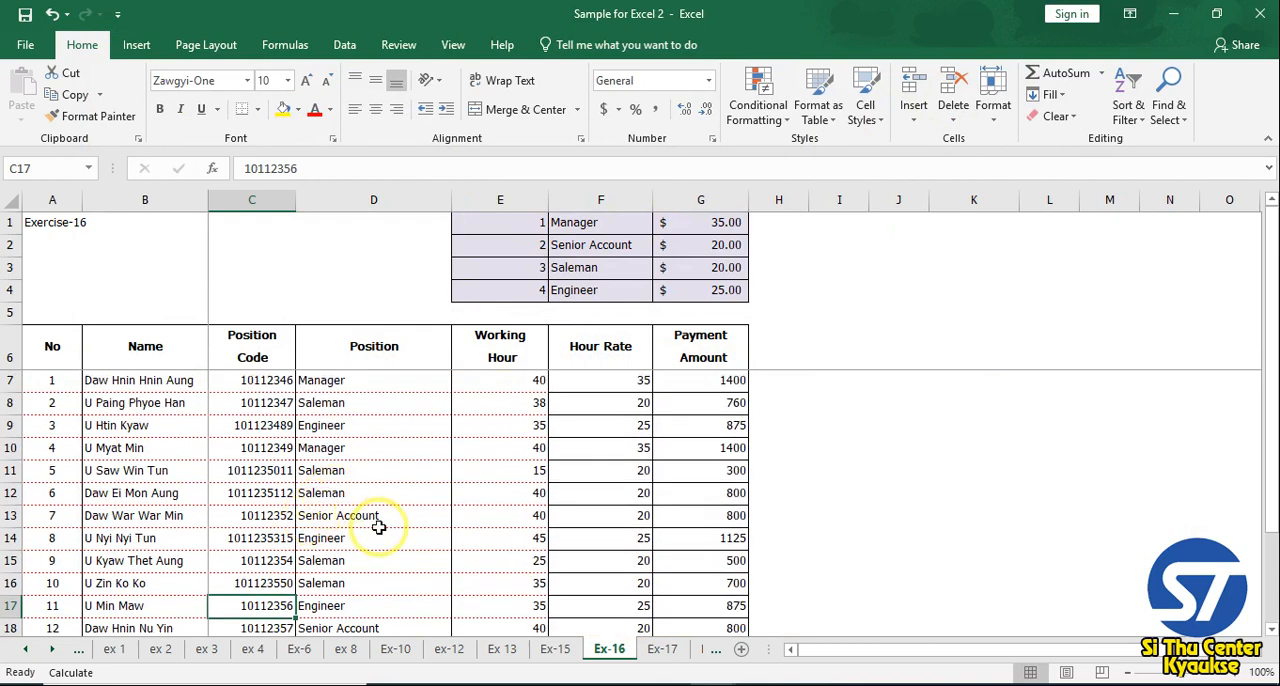
scroll(380, 526, "down", 1)
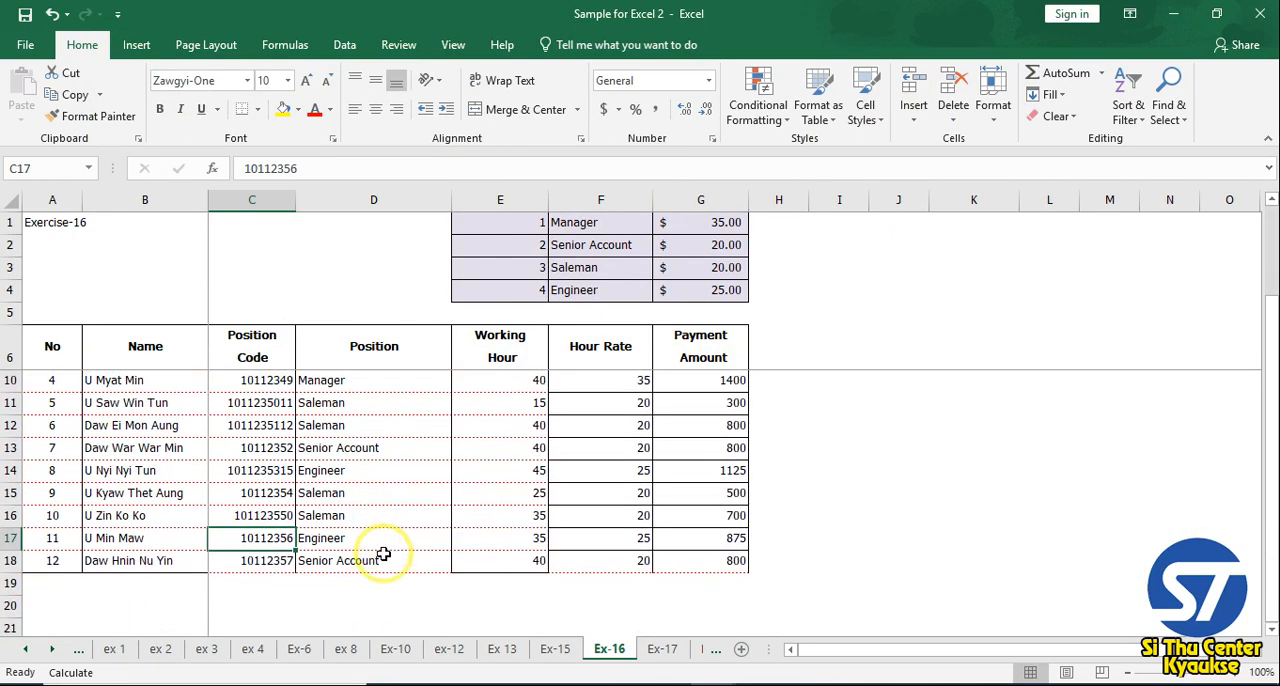
left_click_drag(157, 492, 480, 492)
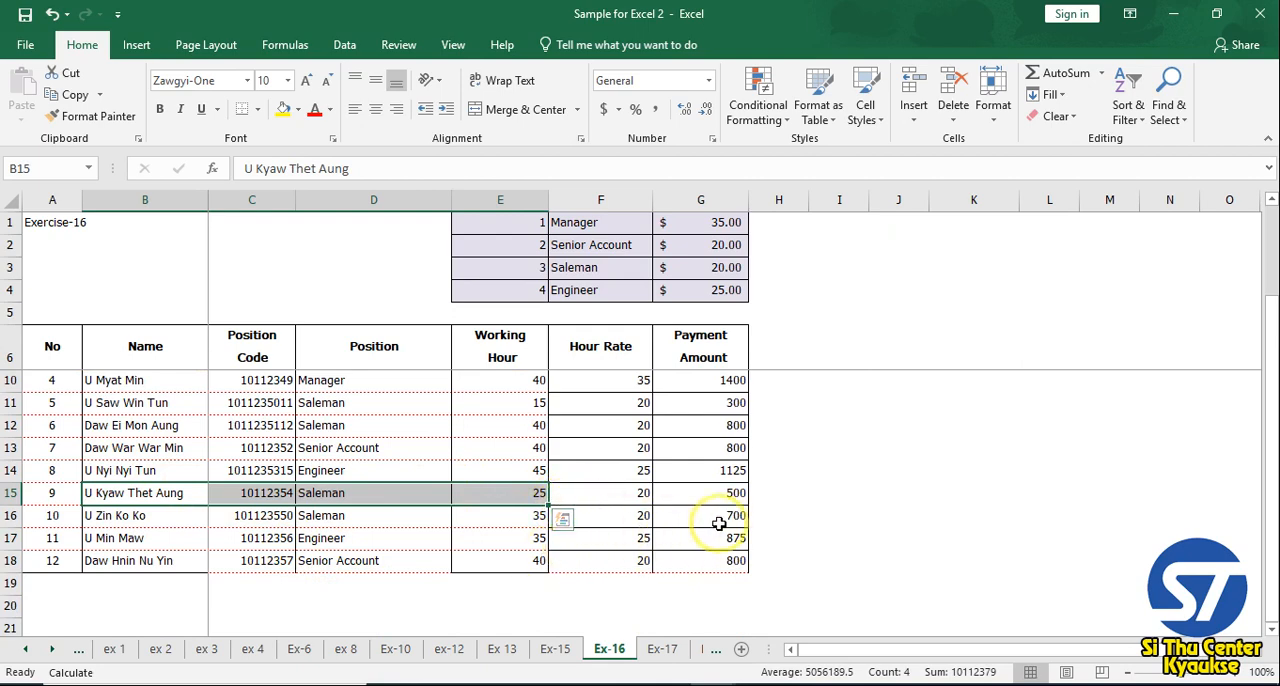
left_click_drag(727, 497, 185, 518)
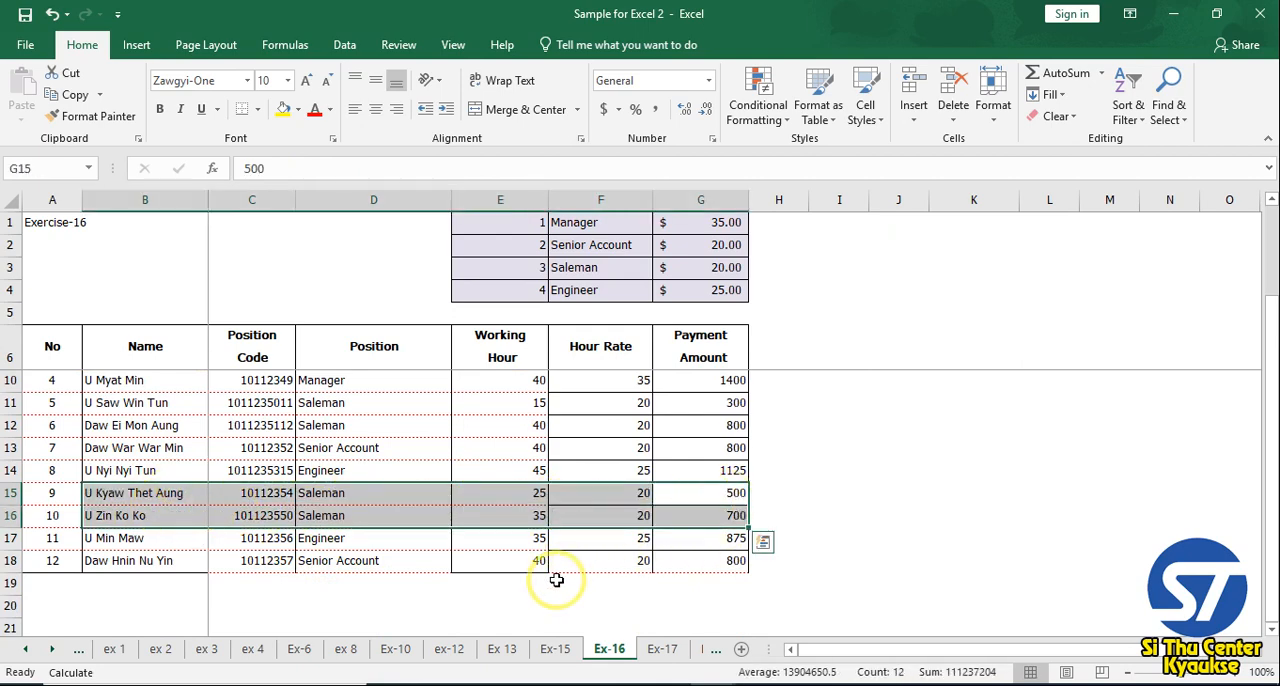
scroll(614, 565, "up", 1)
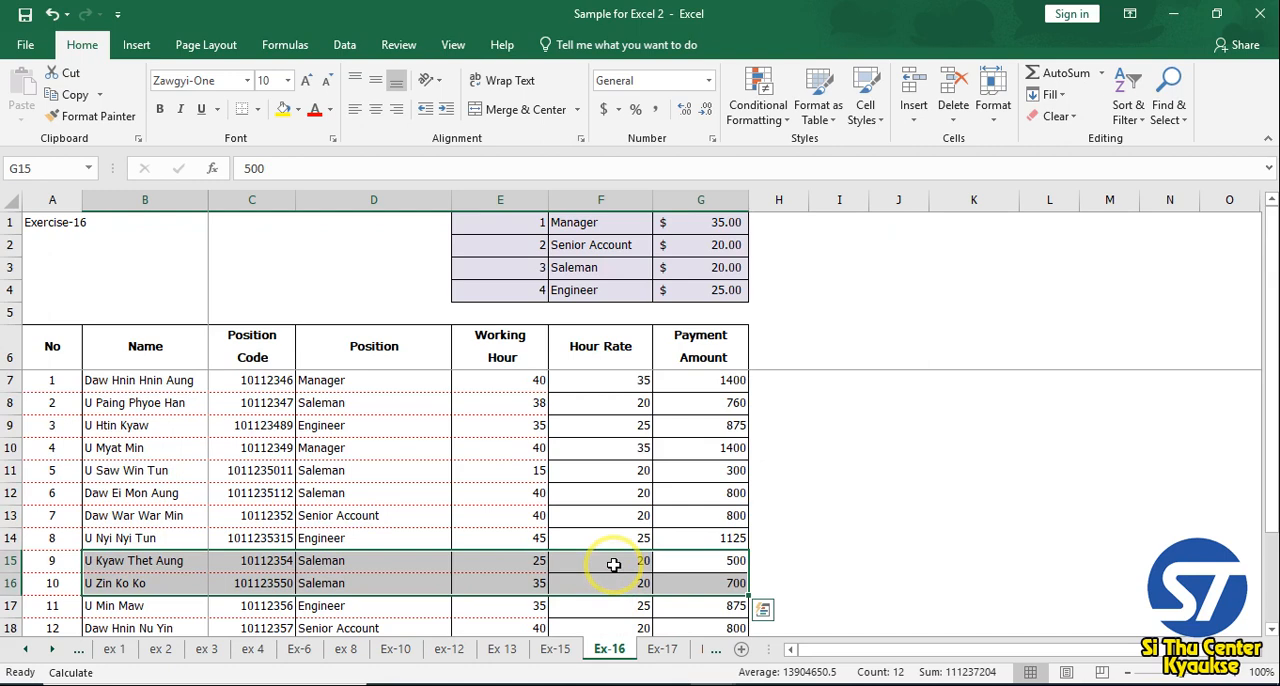
left_click(654, 492)
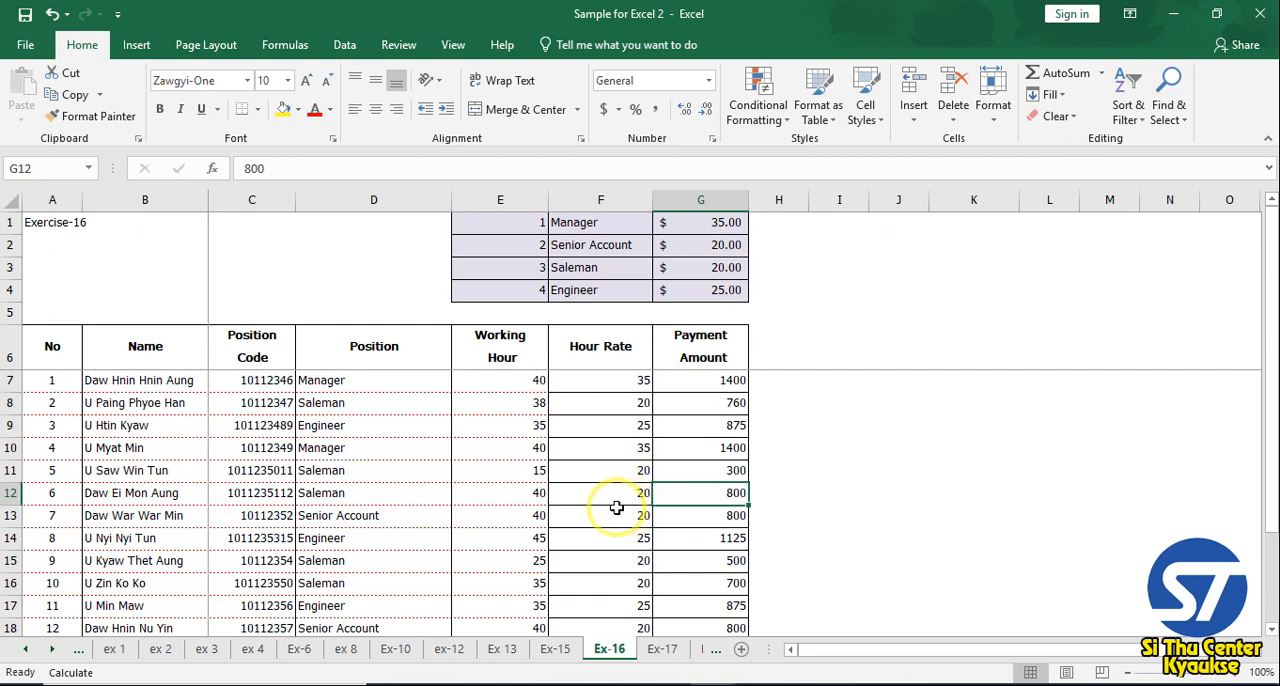
scroll(613, 508, "down", 1)
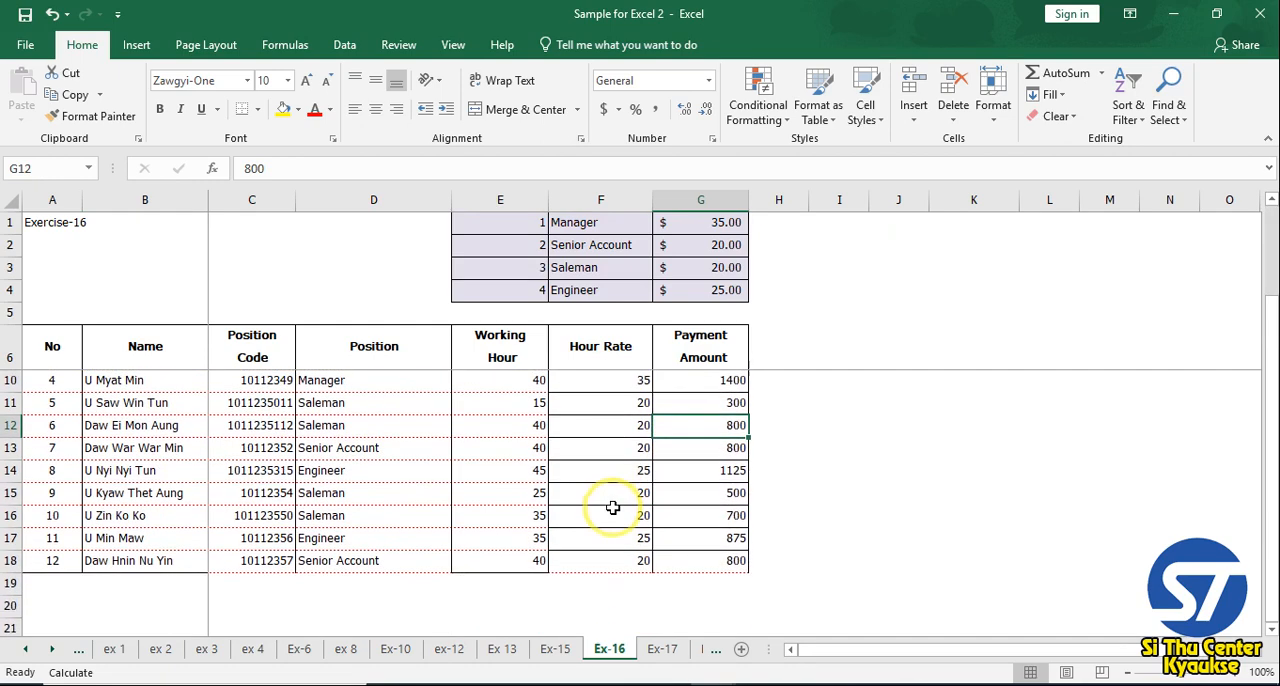
scroll(613, 508, "up", 1)
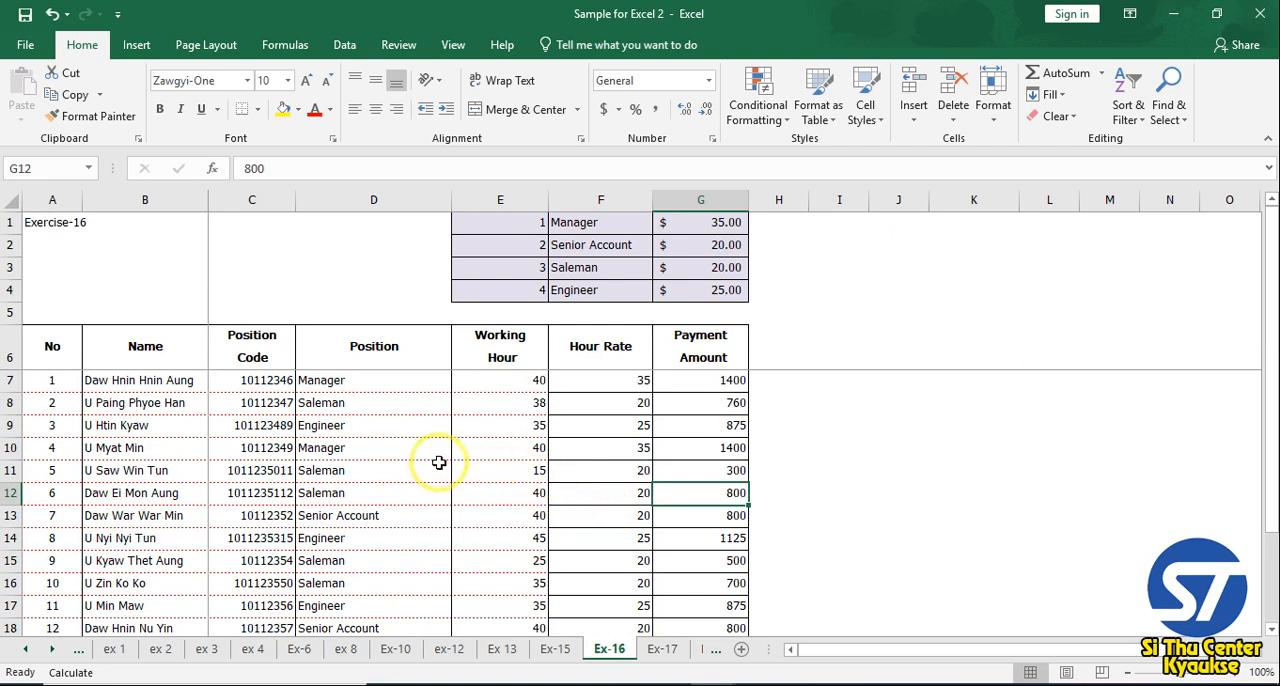
left_click_drag(374, 384, 371, 537)
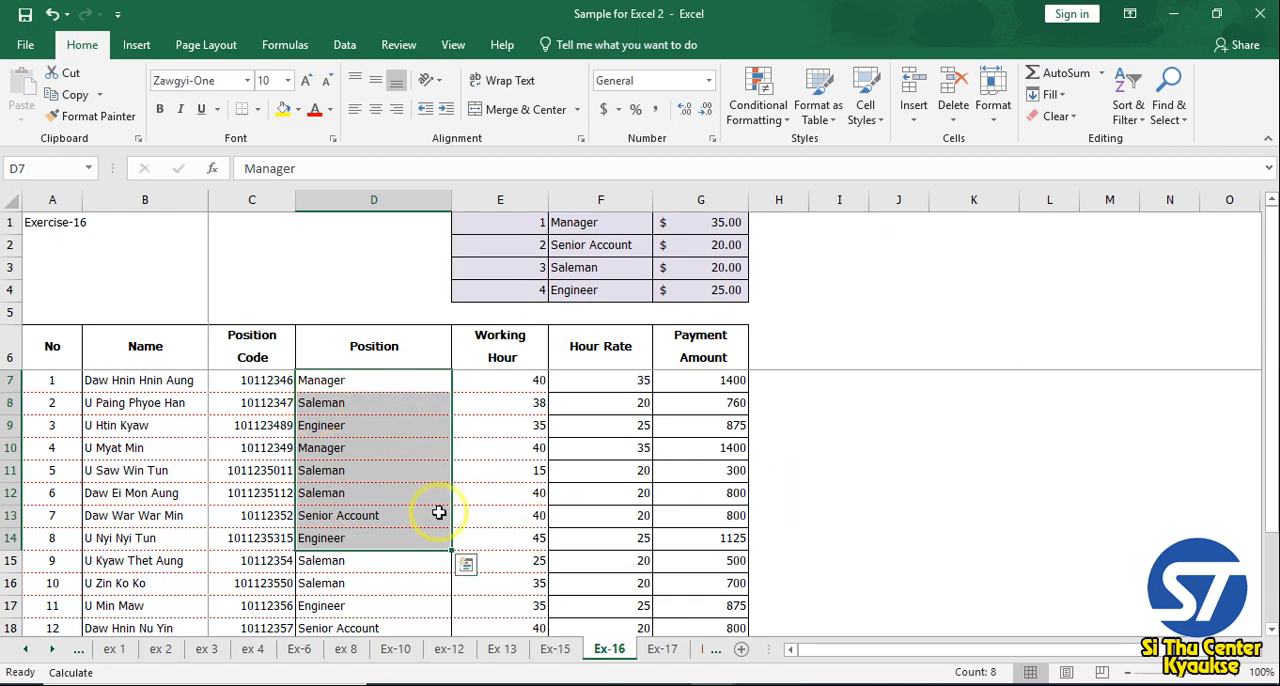
left_click(358, 404)
left_click(360, 444)
Select the employee data range B7:G18, from the first name through the last payment amount, without the header row
left_click_drag(114, 384, 645, 604)
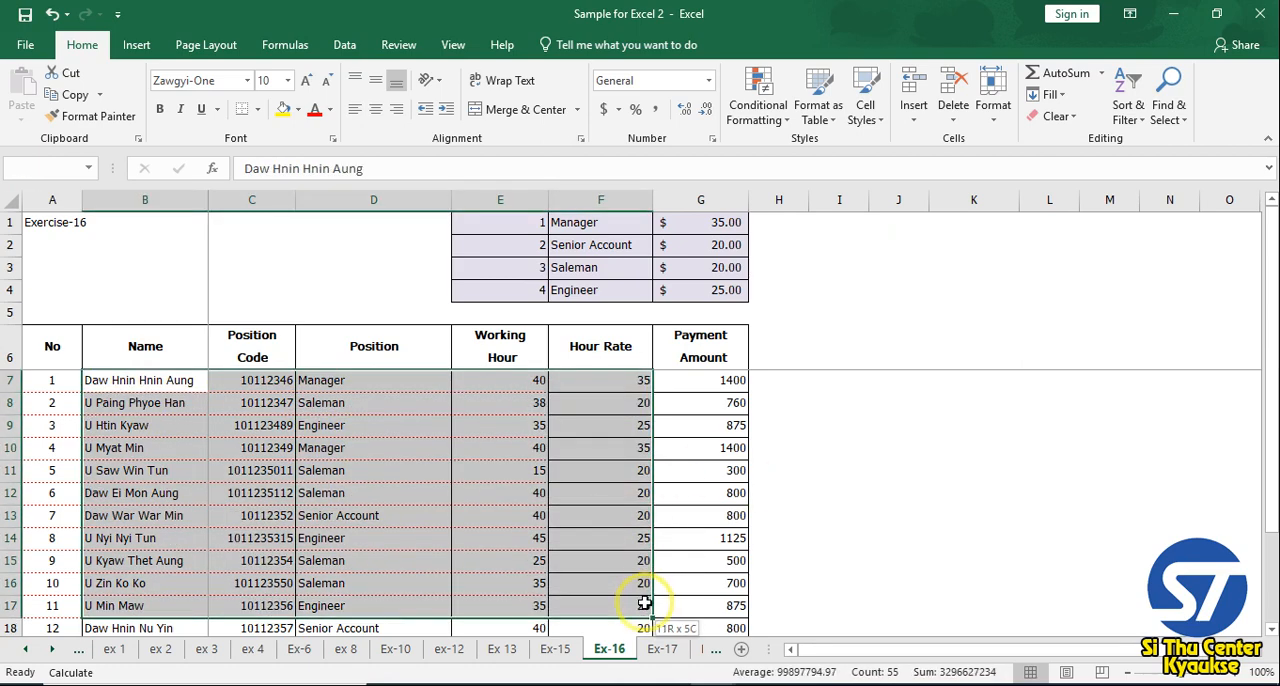
left_click(706, 551)
left_click(127, 382)
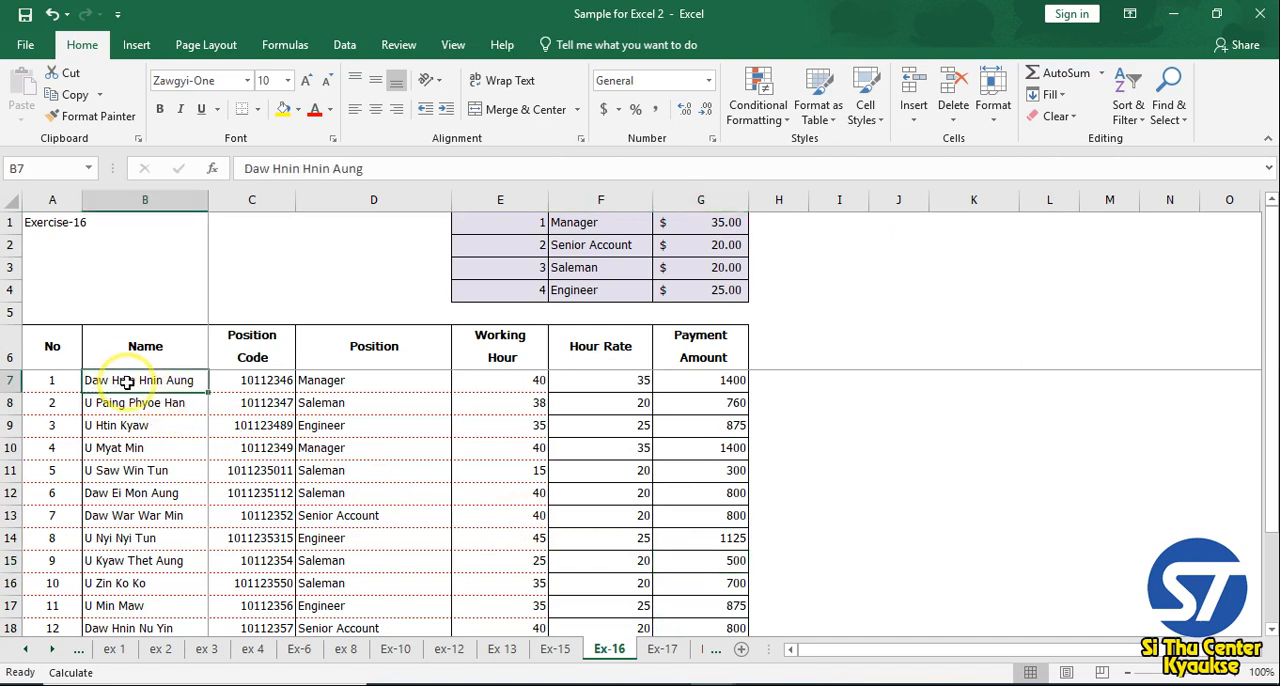
left_click_drag(127, 382, 691, 588)
scroll(505, 506, "up", 1)
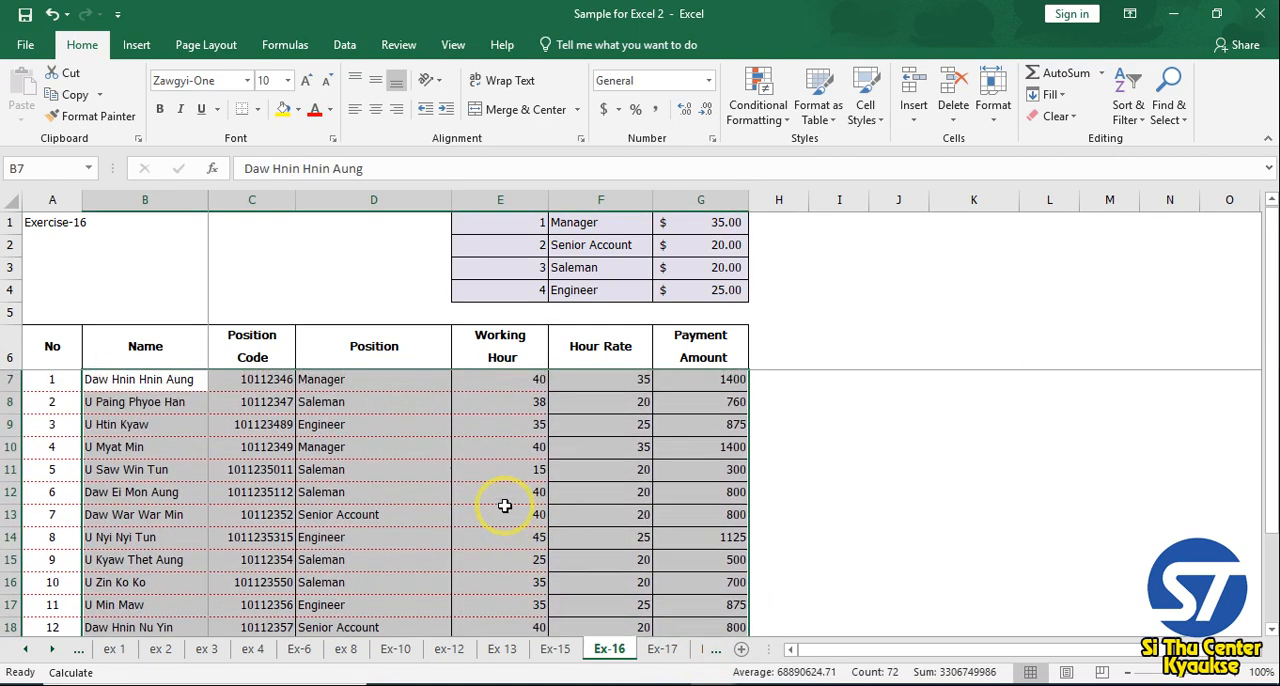
left_click_drag(168, 380, 707, 584)
scroll(630, 510, "up", 1)
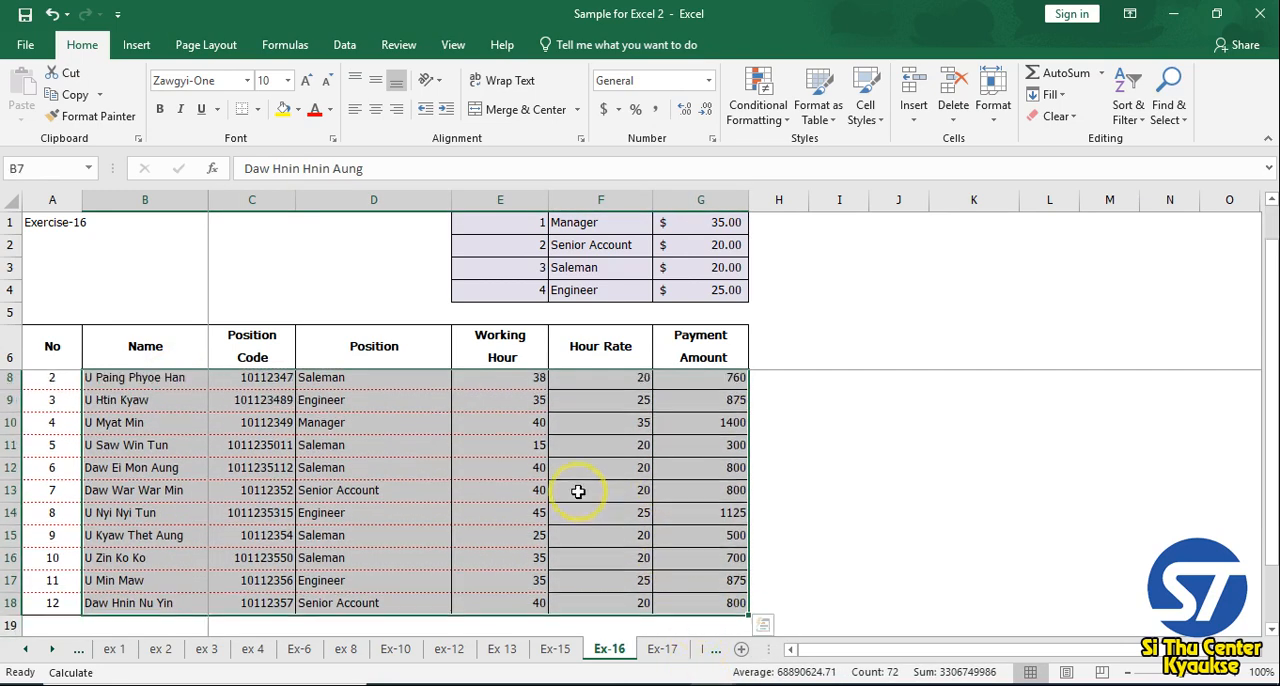
left_click(784, 120)
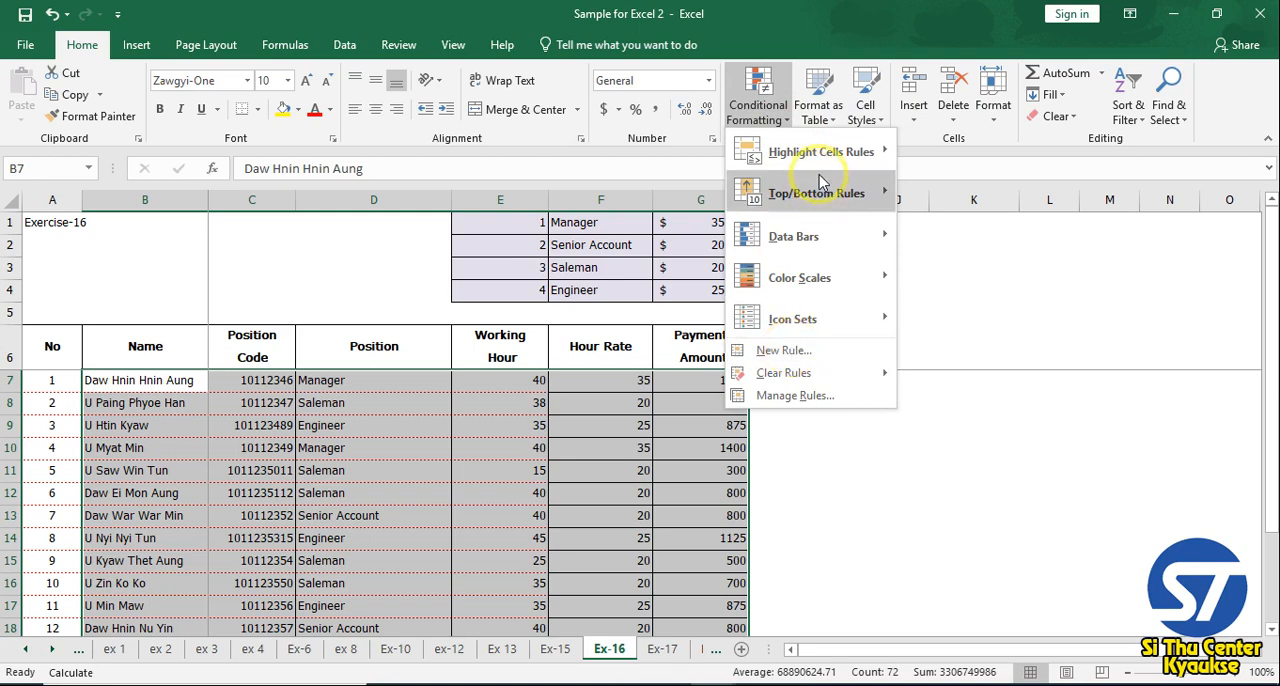
mouse_move(822, 155)
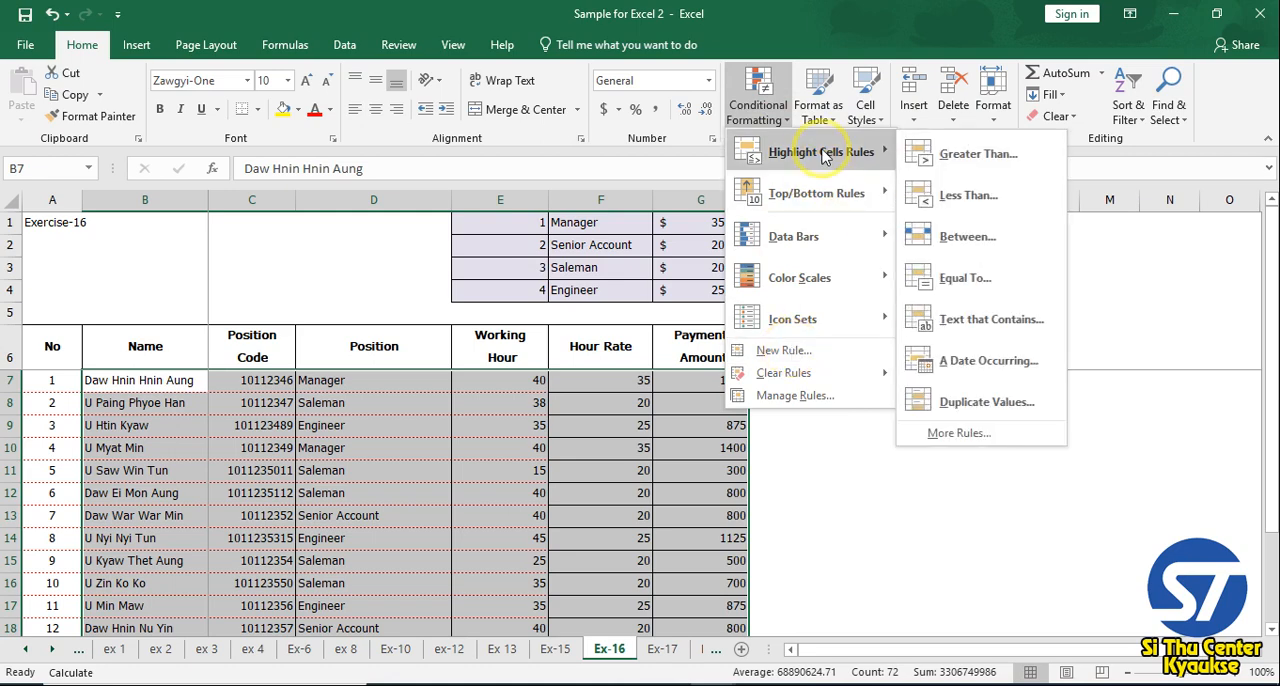
left_click(967, 280)
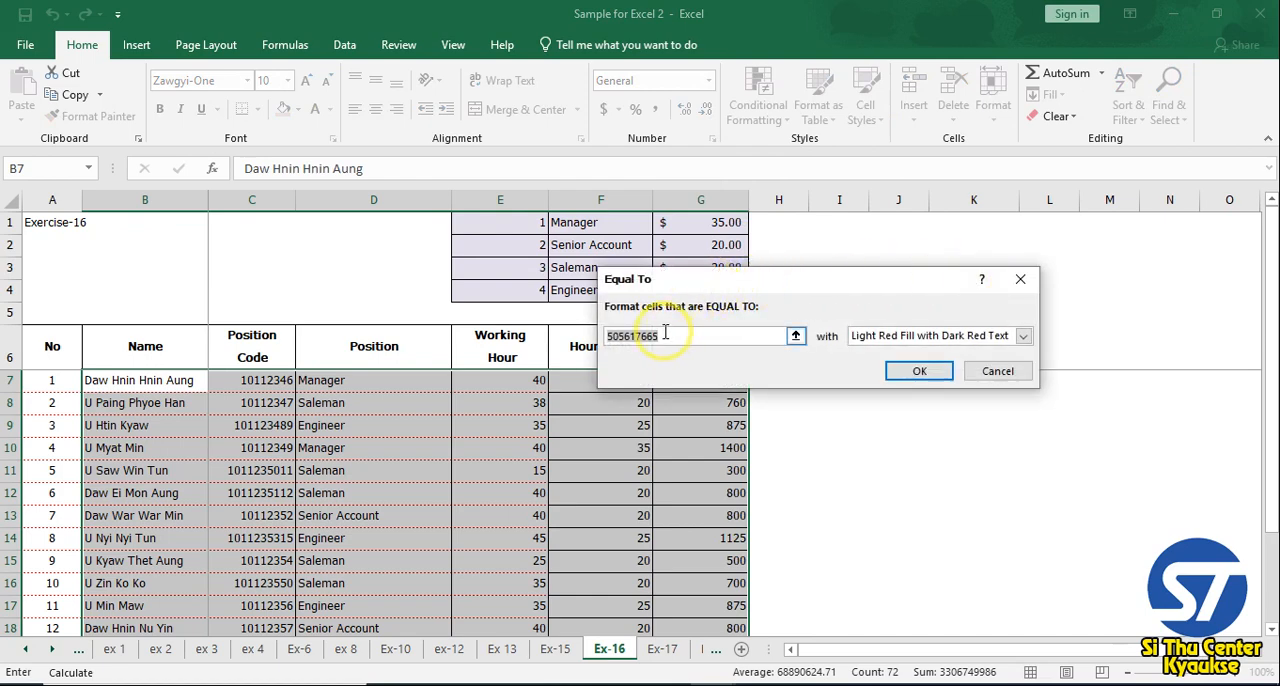
left_click_drag(730, 280, 797, 276)
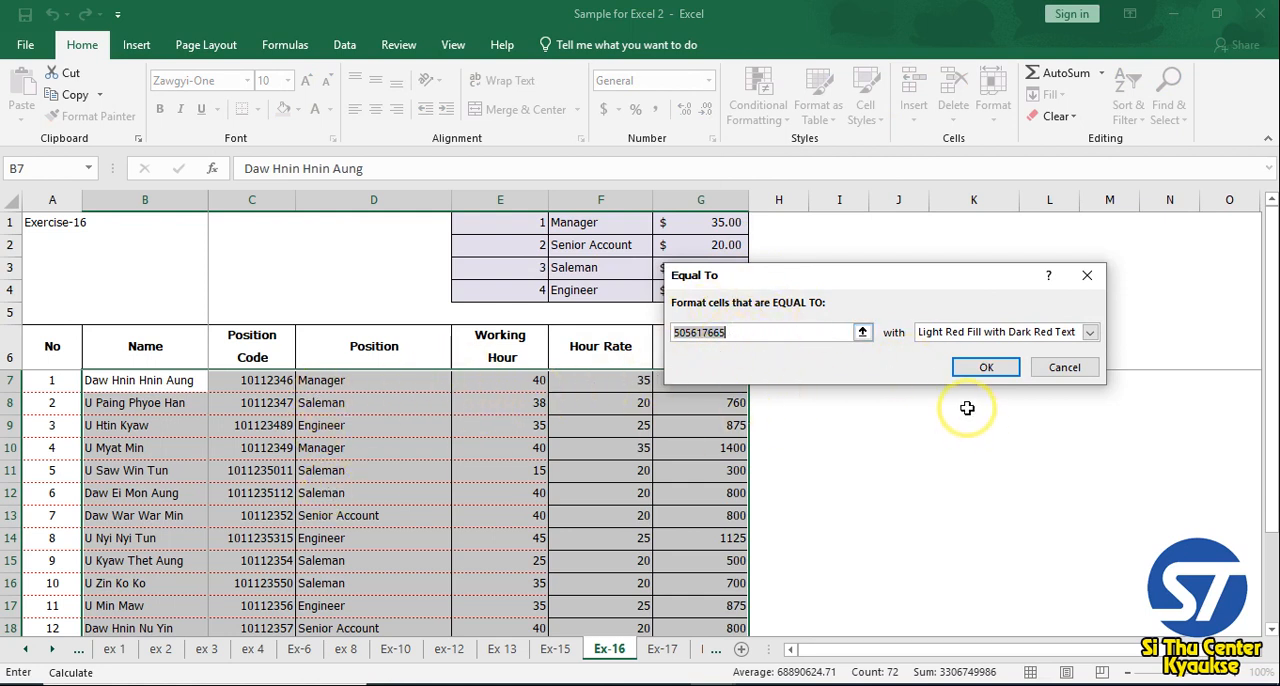
left_click(1064, 368)
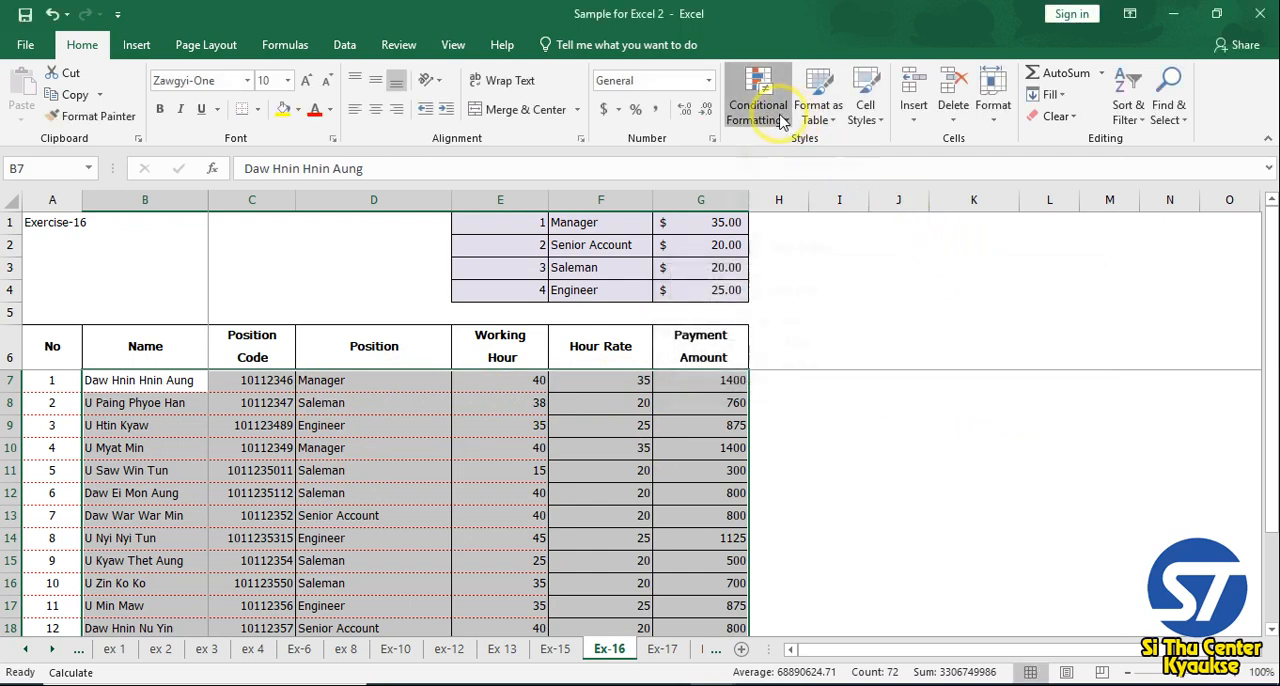
left_click(783, 120)
mouse_move(850, 152)
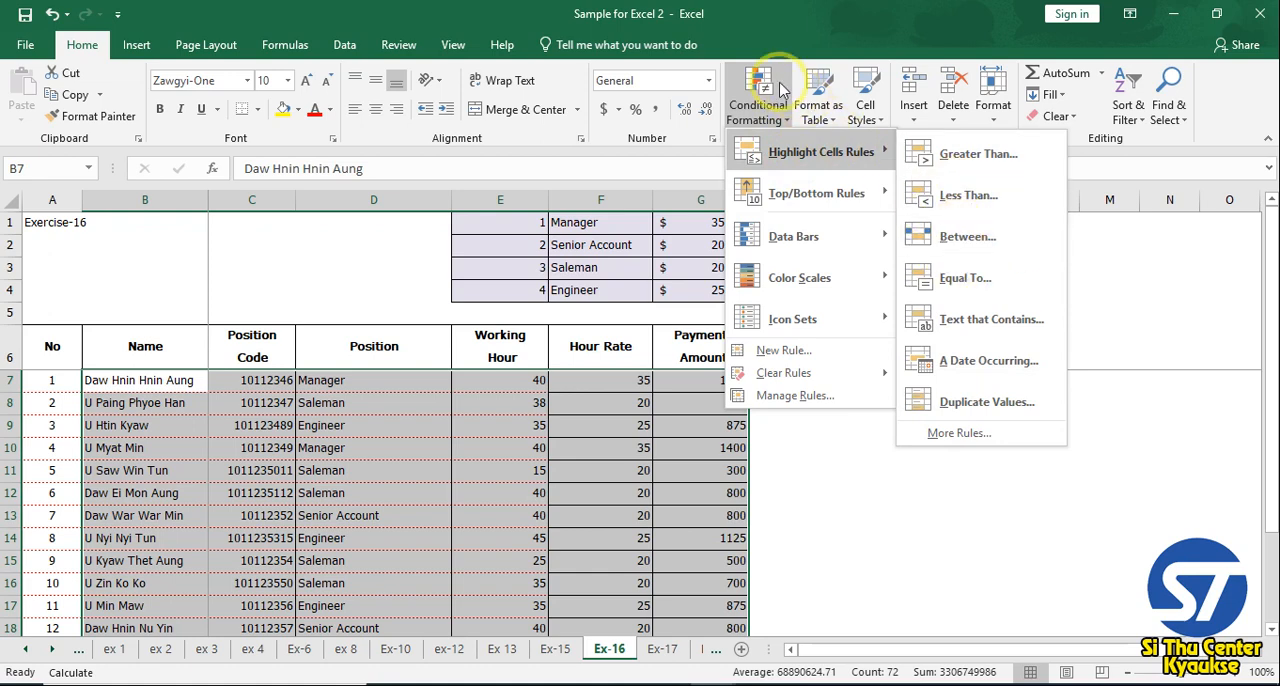
left_click(778, 352)
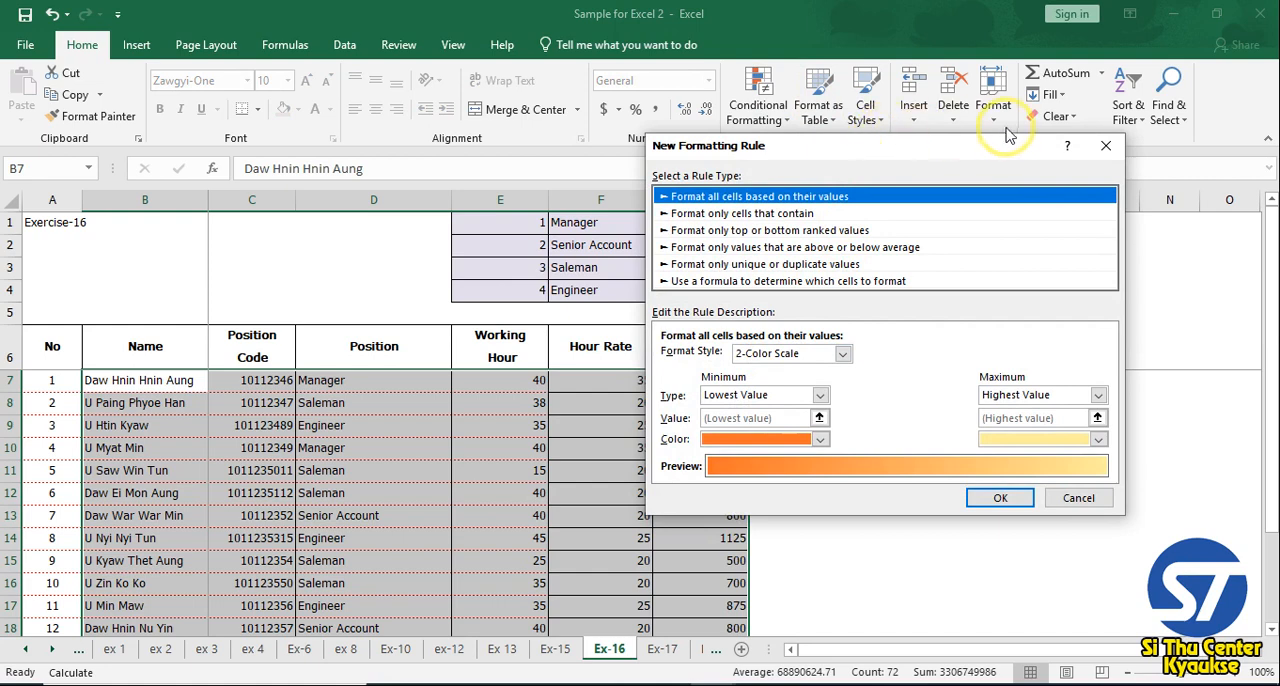
left_click(1105, 145)
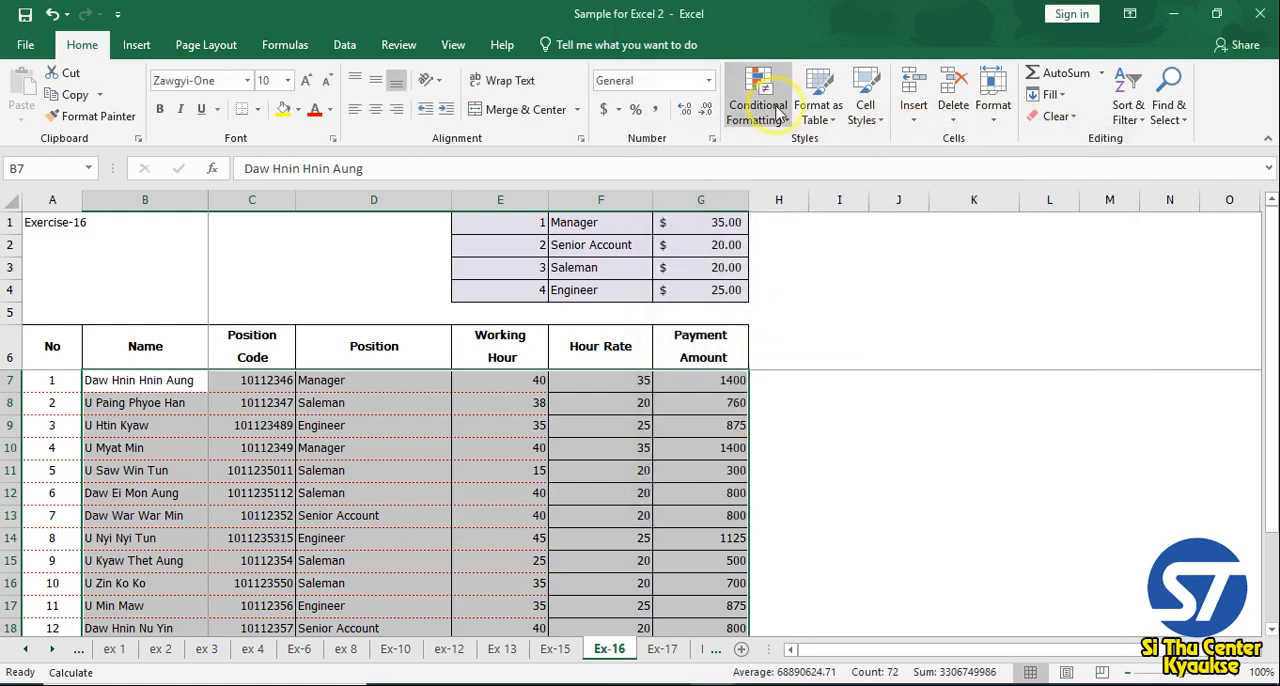
Start a new conditional formatting rule for the selected rows that uses the formula =$D7="Saleman" to determine which cells to format
left_click(758, 92)
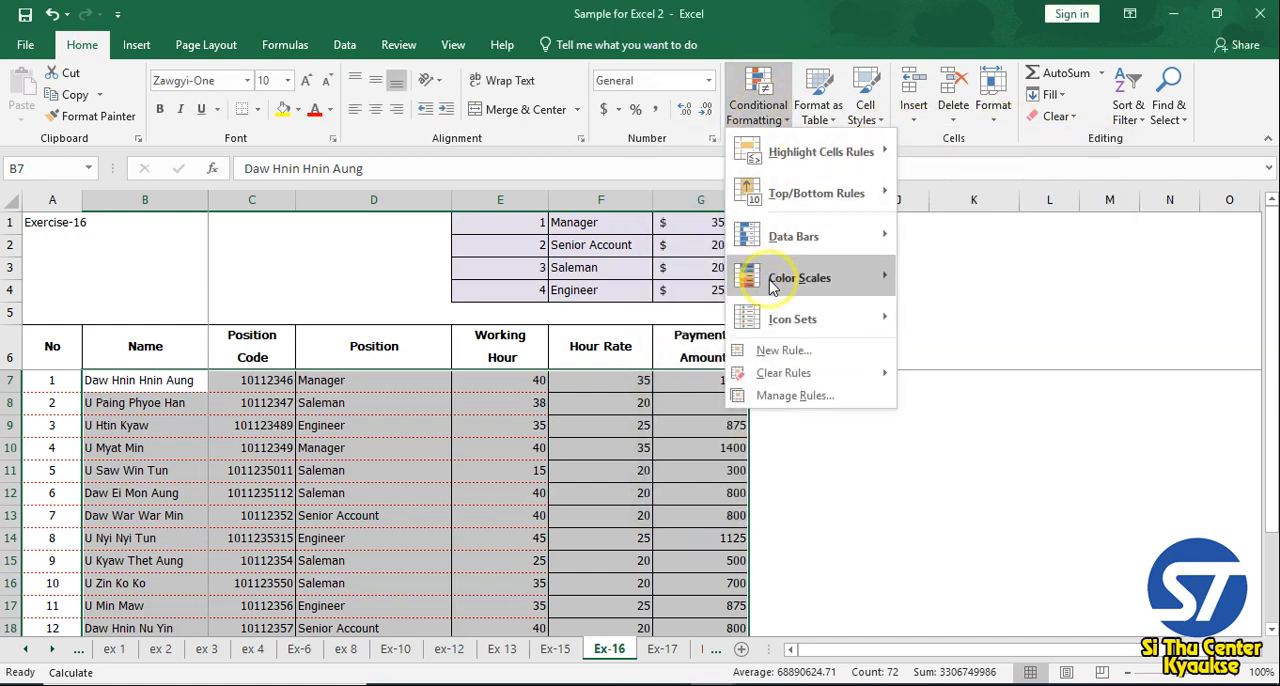
left_click(775, 355)
left_click_drag(845, 143, 897, 150)
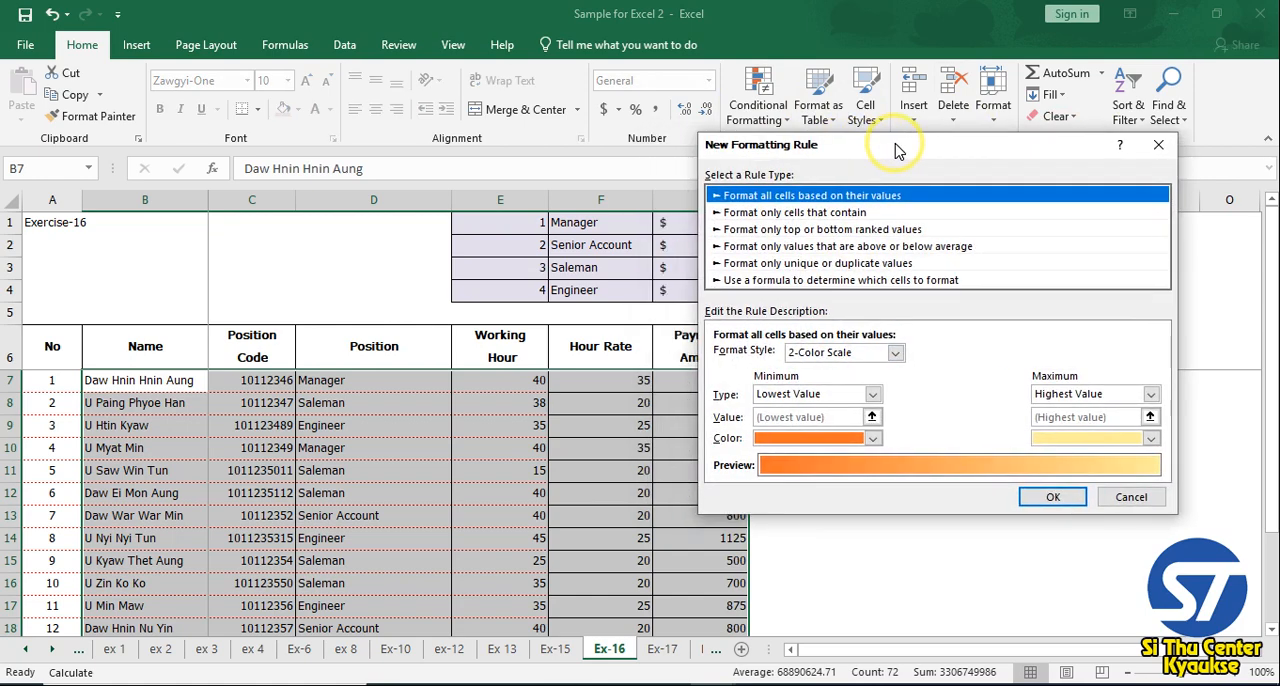
left_click(762, 281)
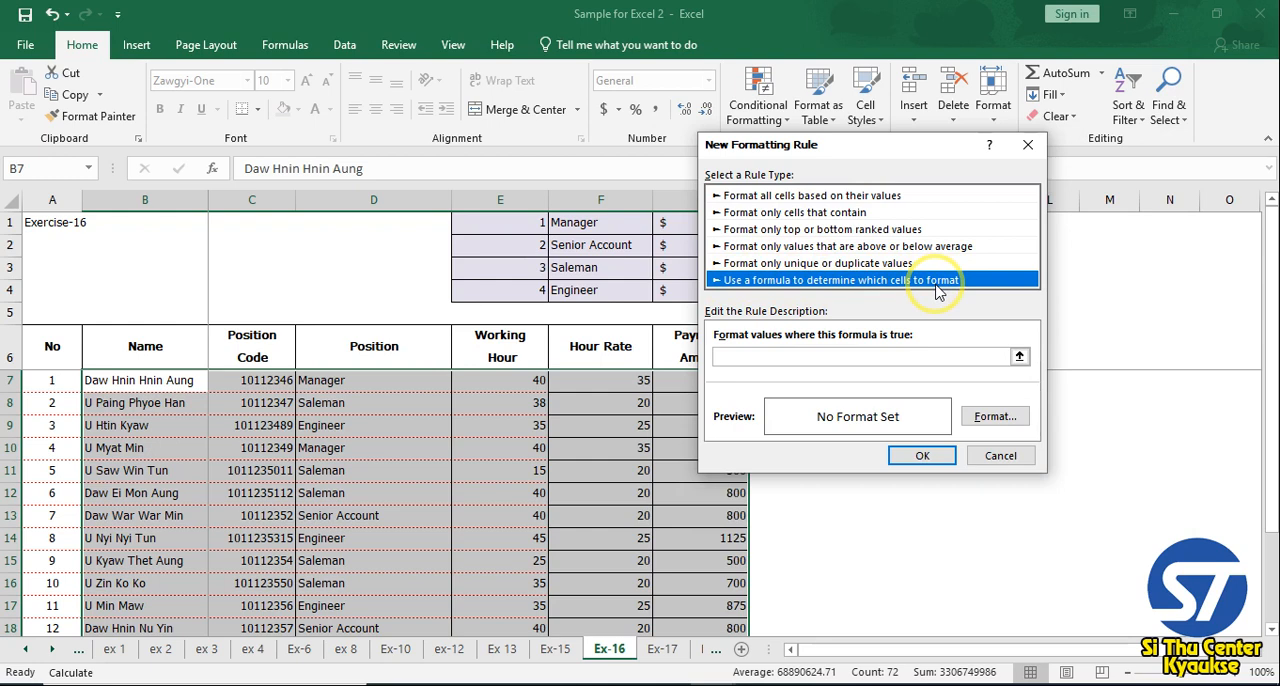
left_click(728, 357)
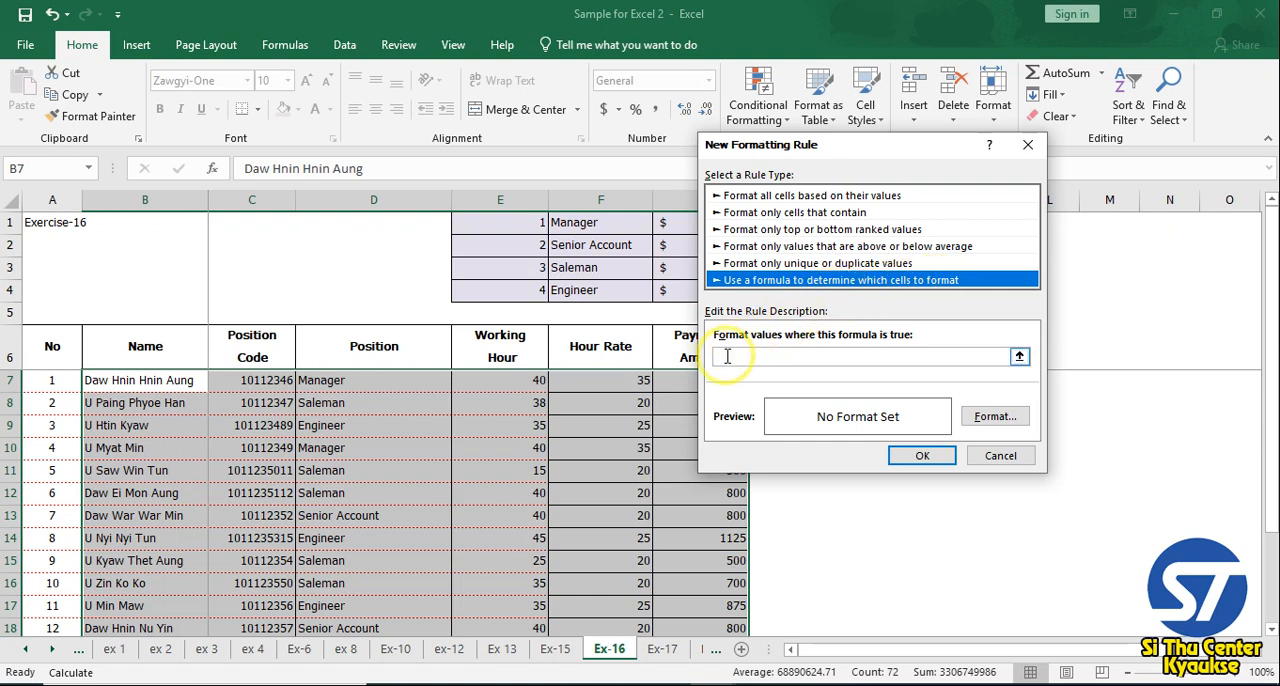
left_click(728, 357)
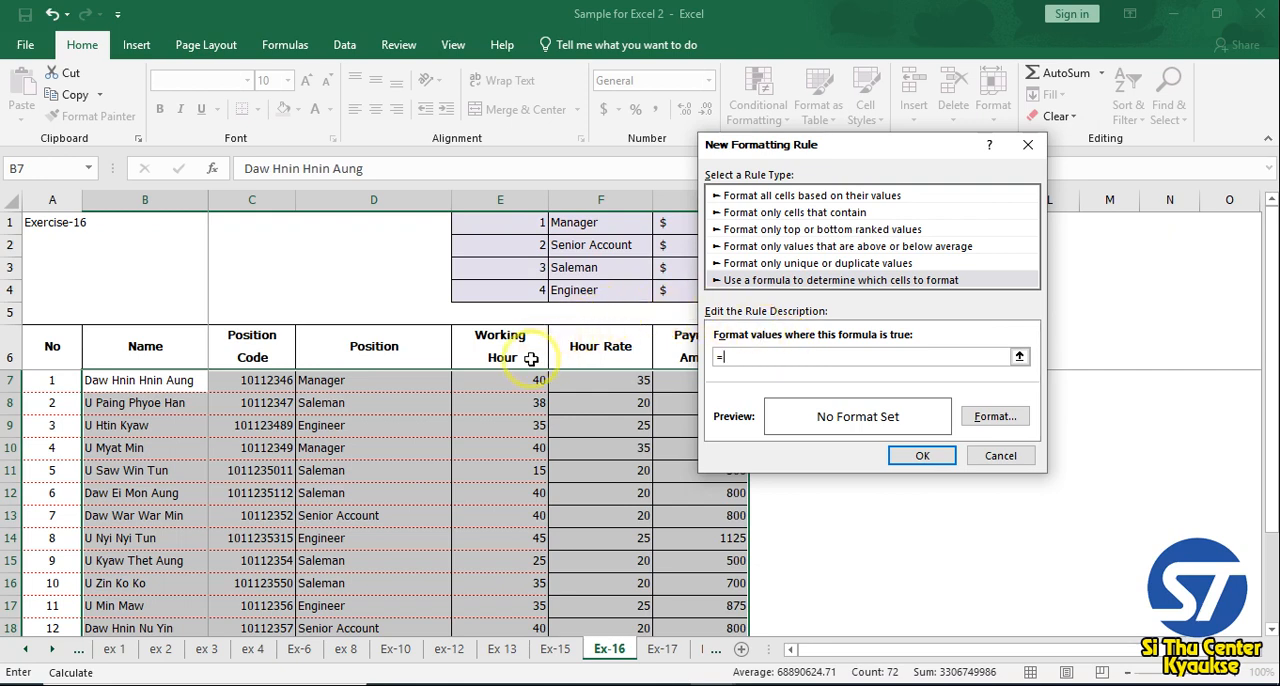
left_click(368, 385)
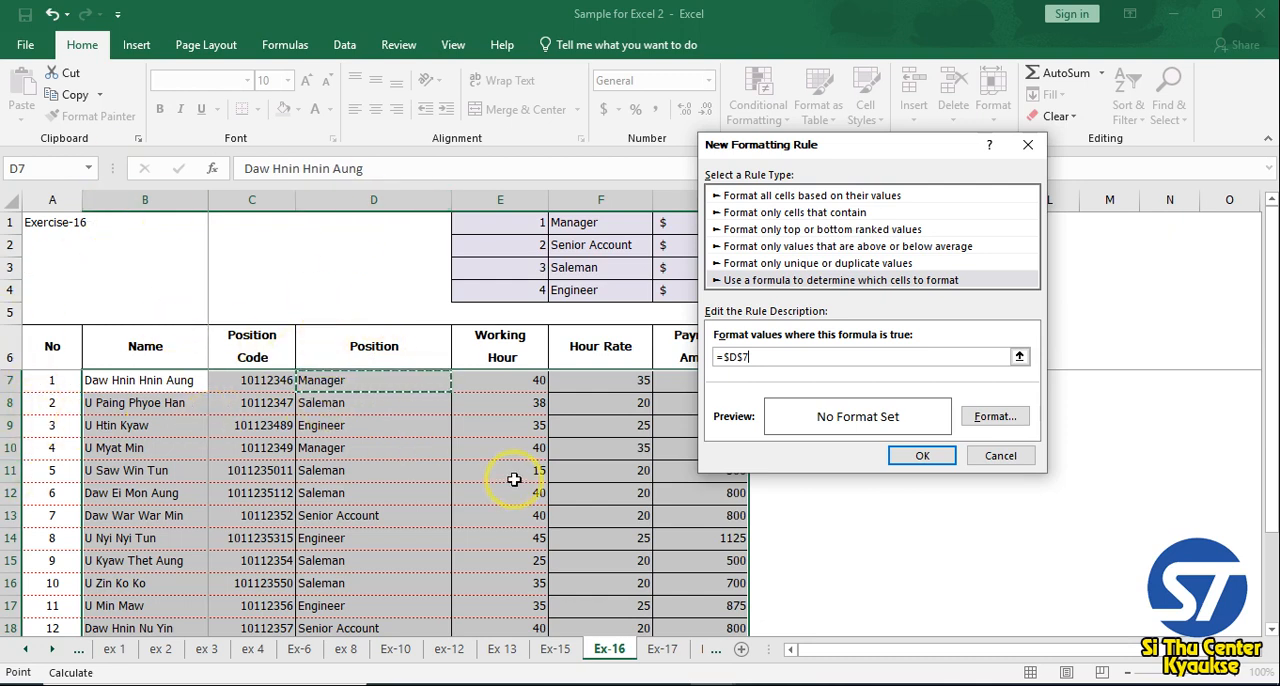
left_click(741, 358)
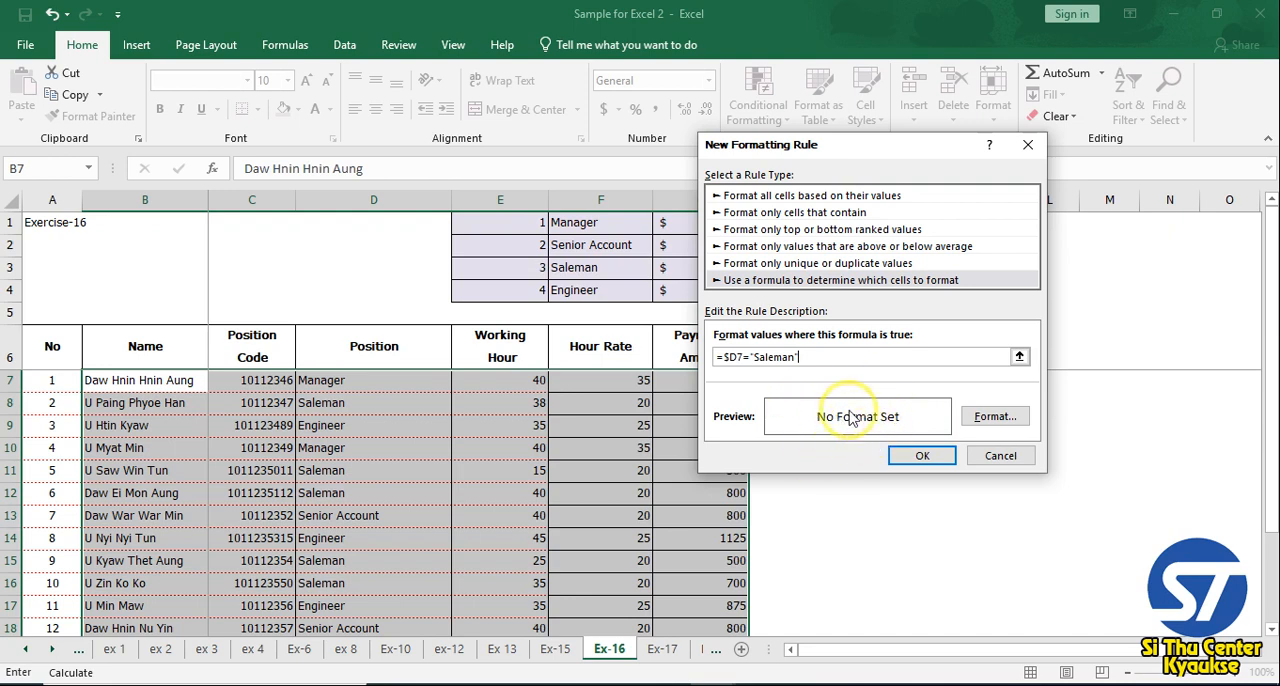
Give the Saleman formula rule a yellow background fill and apply the rule to the selected employee rows
left_click(993, 419)
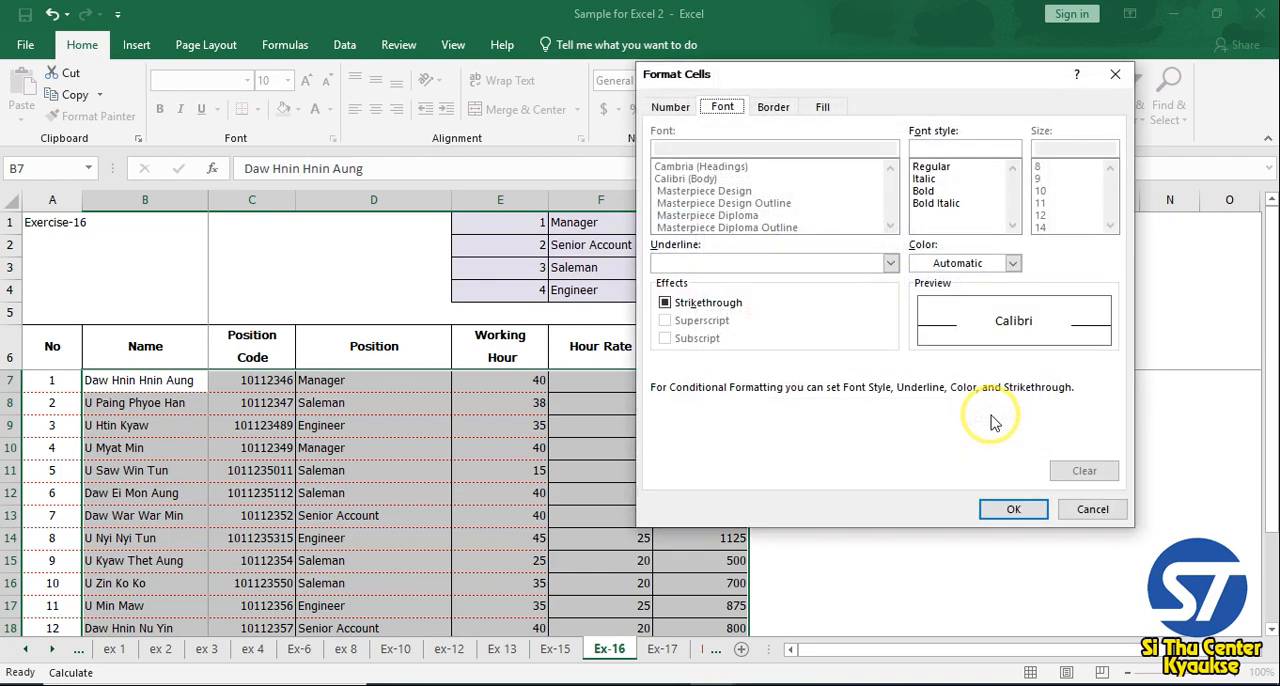
left_click(775, 108)
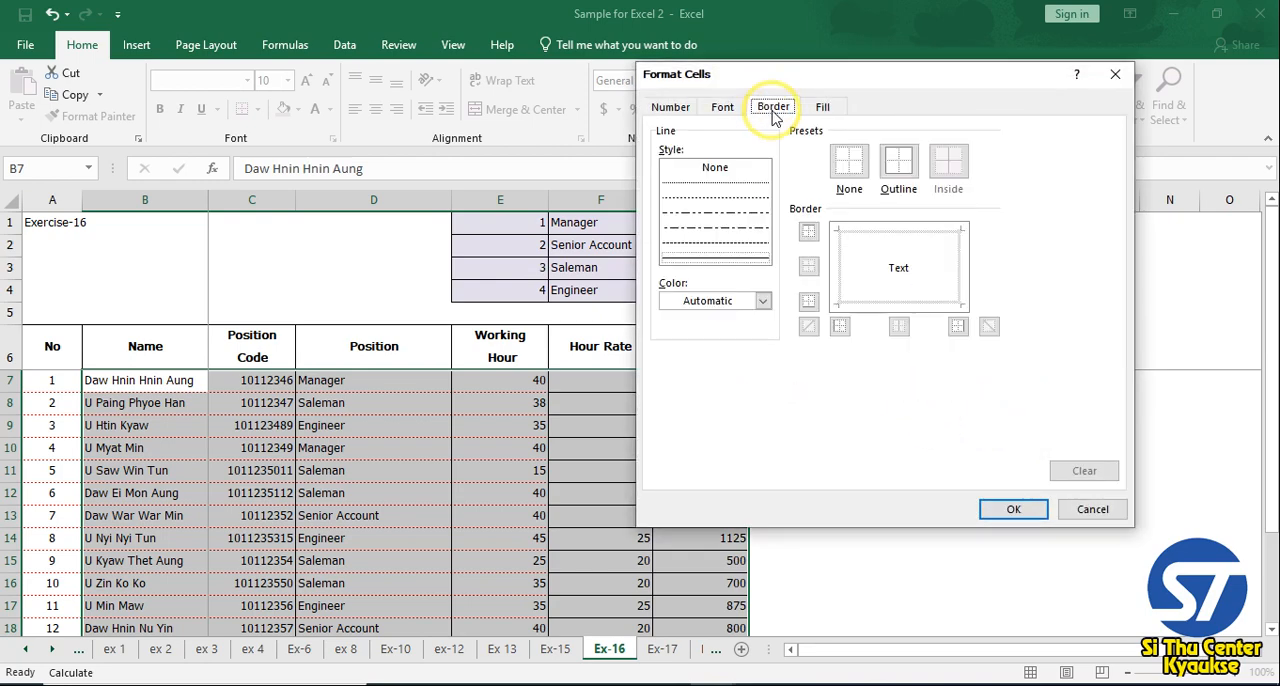
left_click(820, 112)
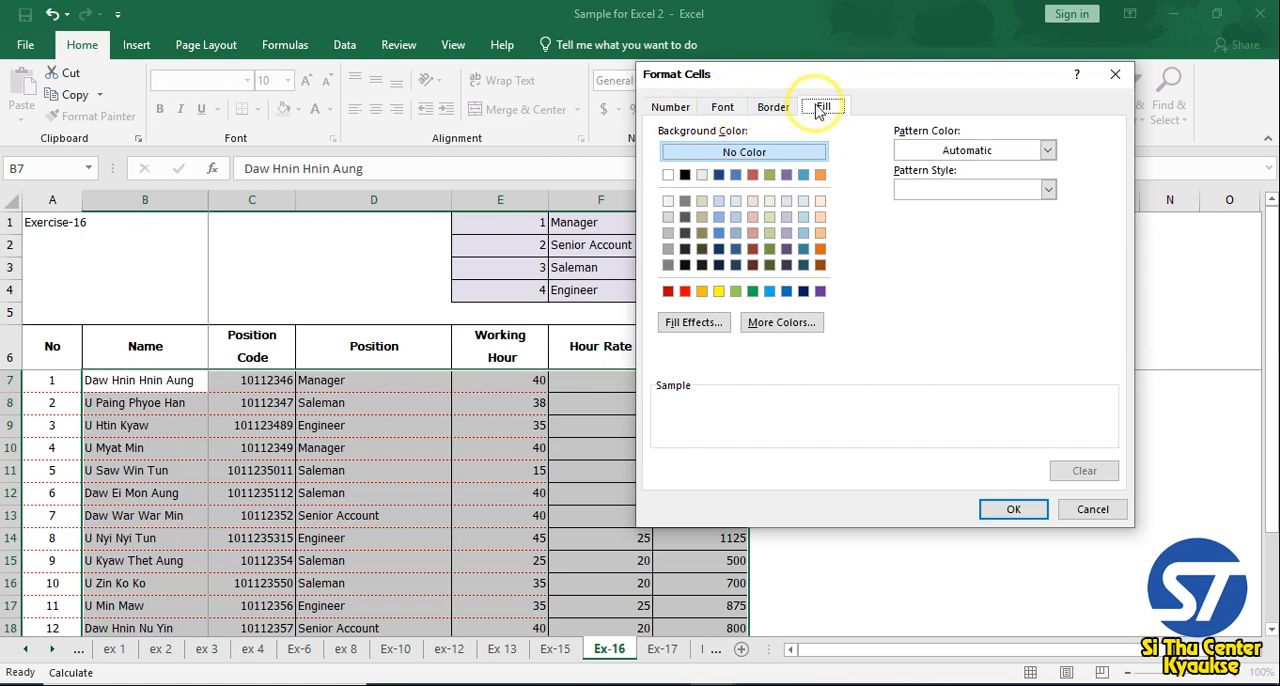
left_click(724, 107)
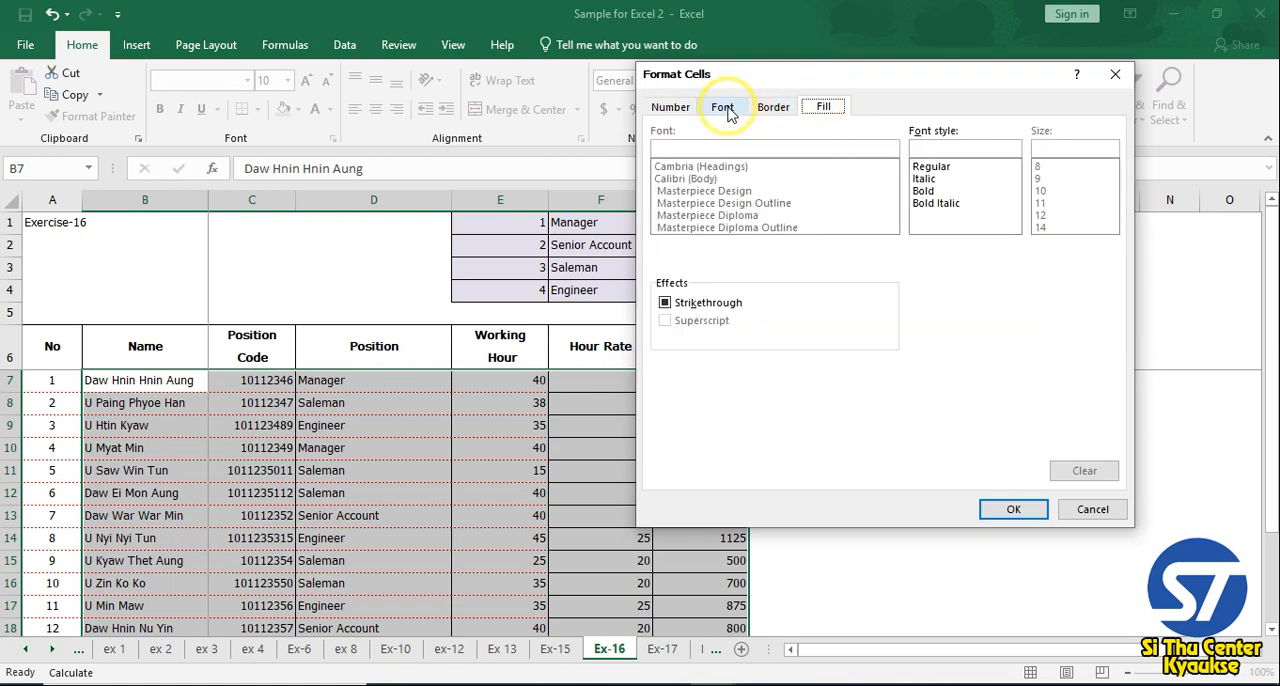
left_click(824, 110)
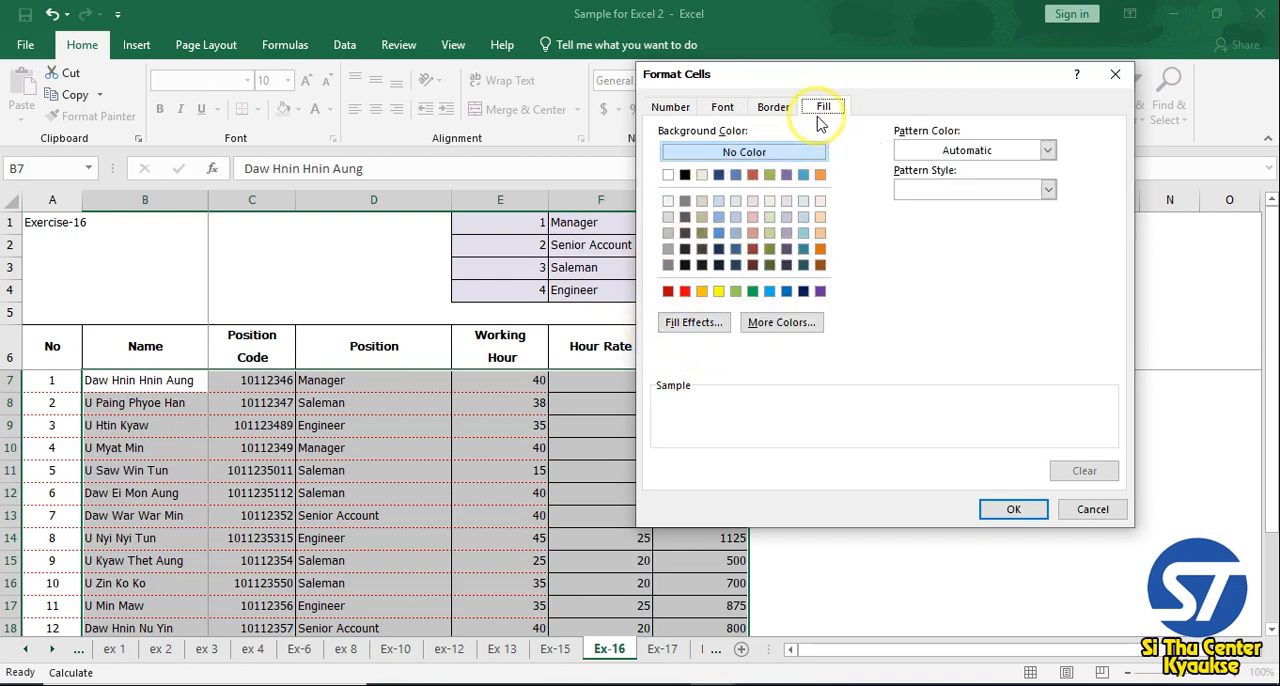
left_click(718, 292)
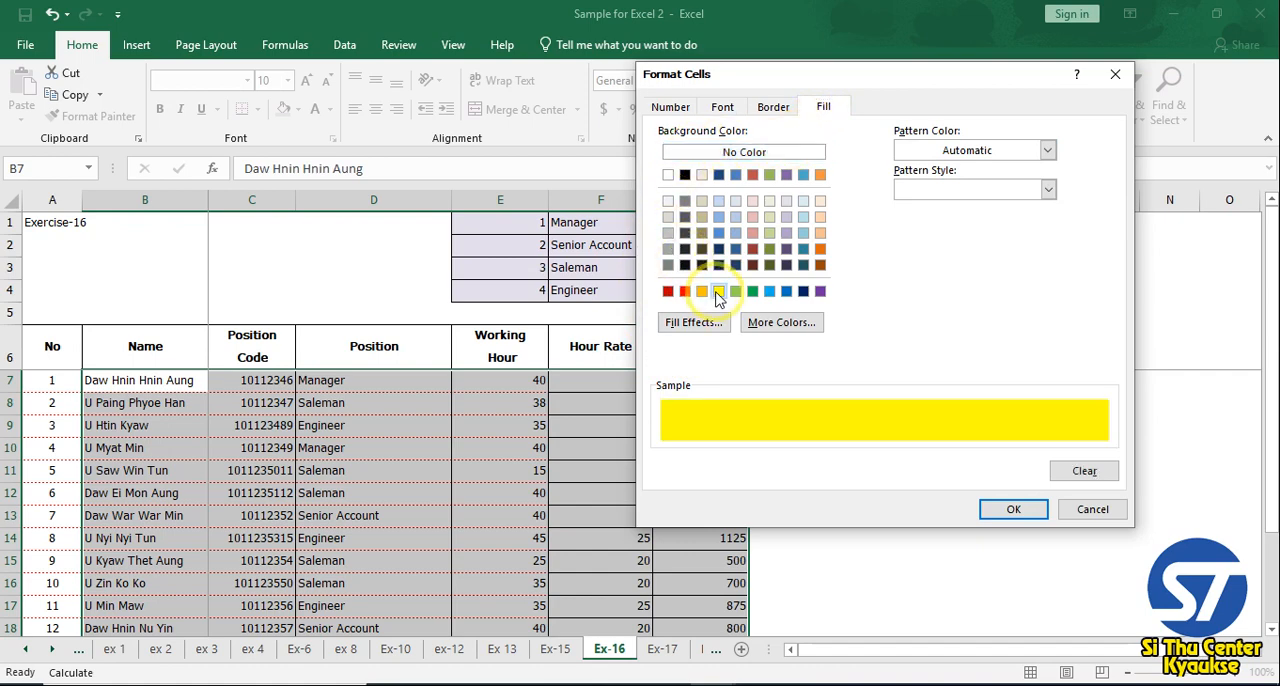
left_click(1013, 509)
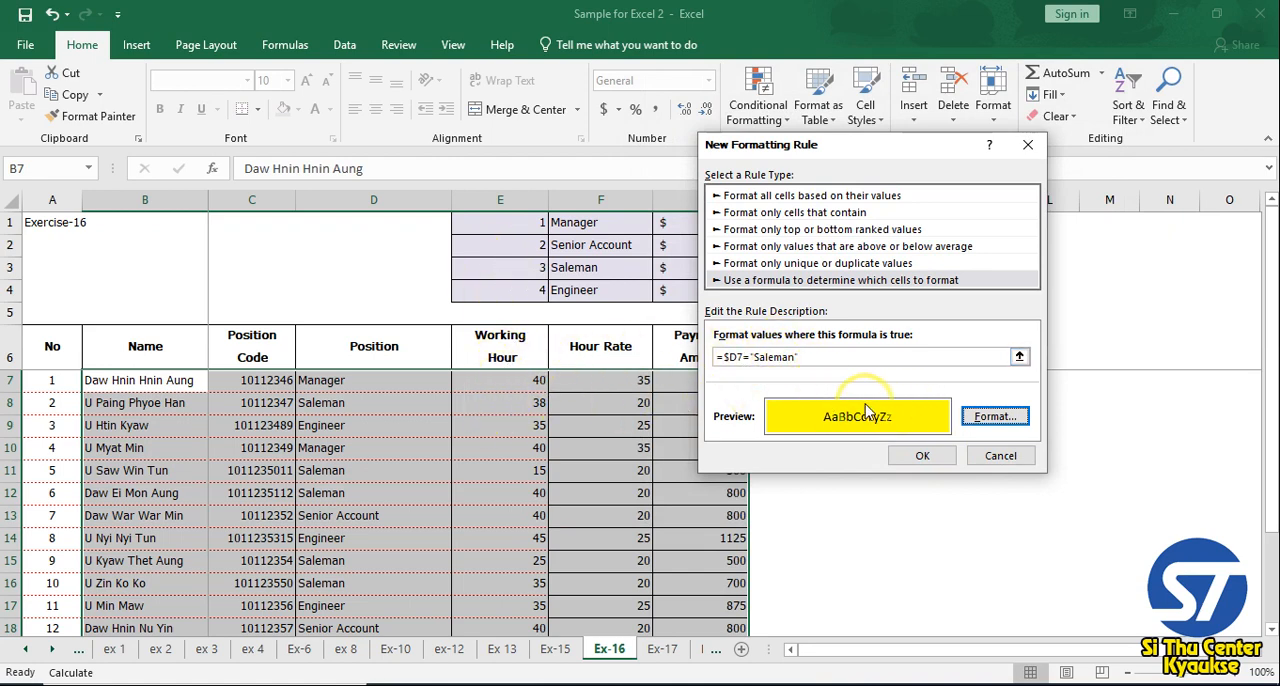
left_click(928, 455)
Check the row highlighting against the Position column throughout the employee table
left_click(533, 456)
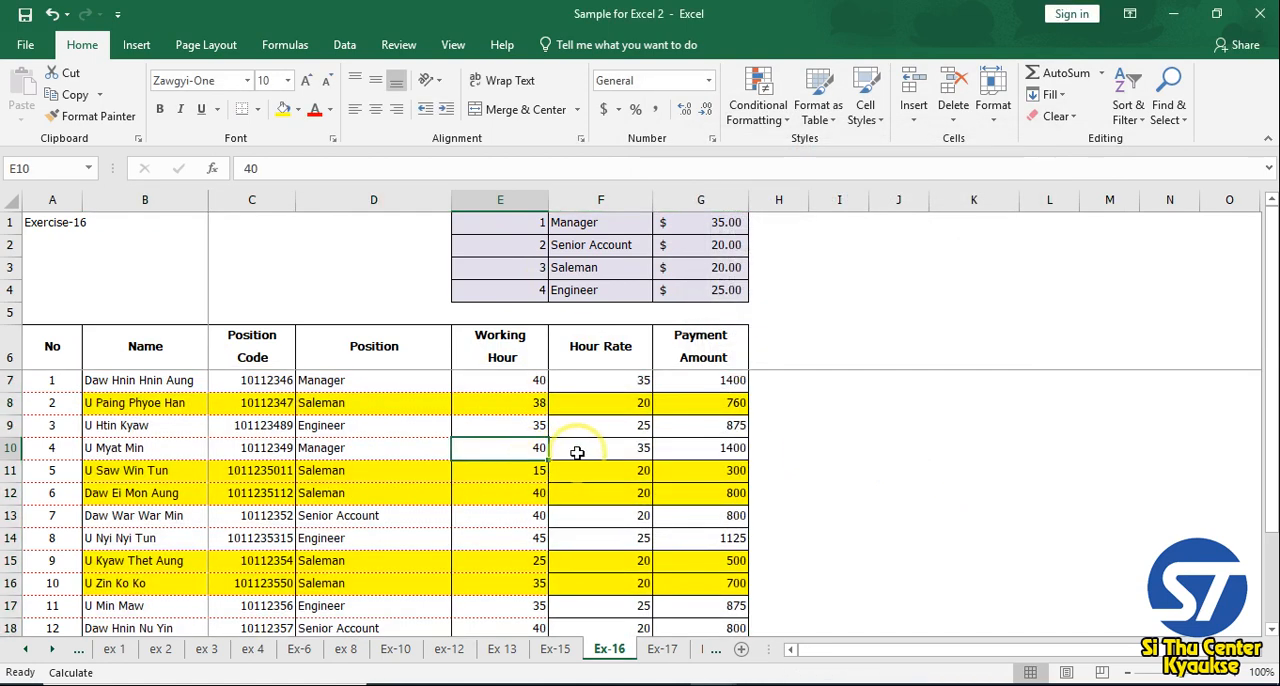
scroll(500, 470, "down", 1)
left_click(321, 432)
left_click(343, 491)
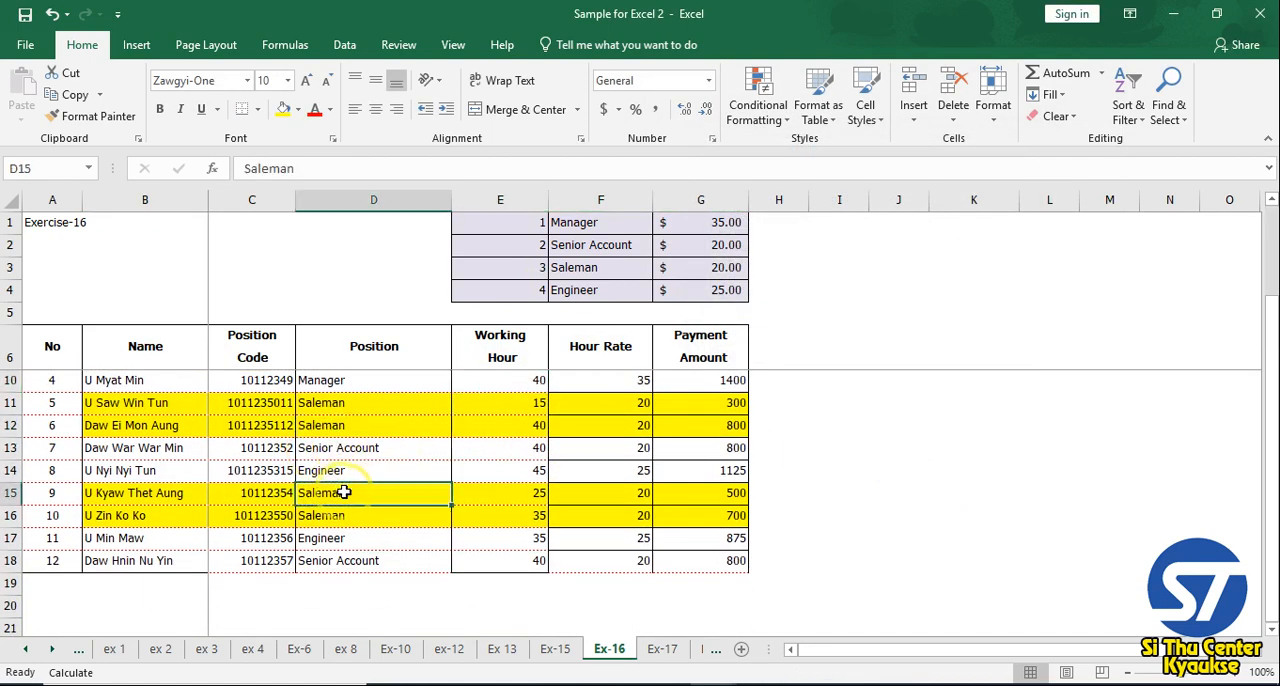
left_click(380, 514)
scroll(380, 500, "up", 1)
Test the rule by changing the position in D8 to Manager and the position in D7 to Saleman
left_click(340, 406)
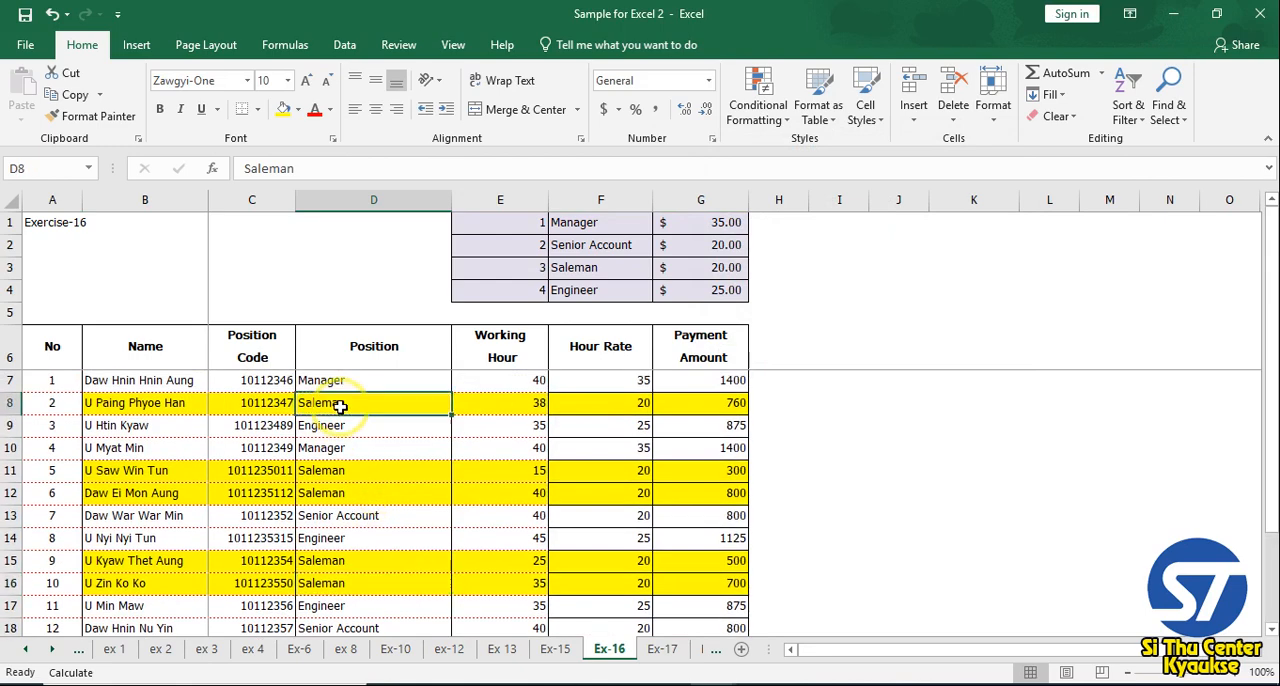
type("Manager")
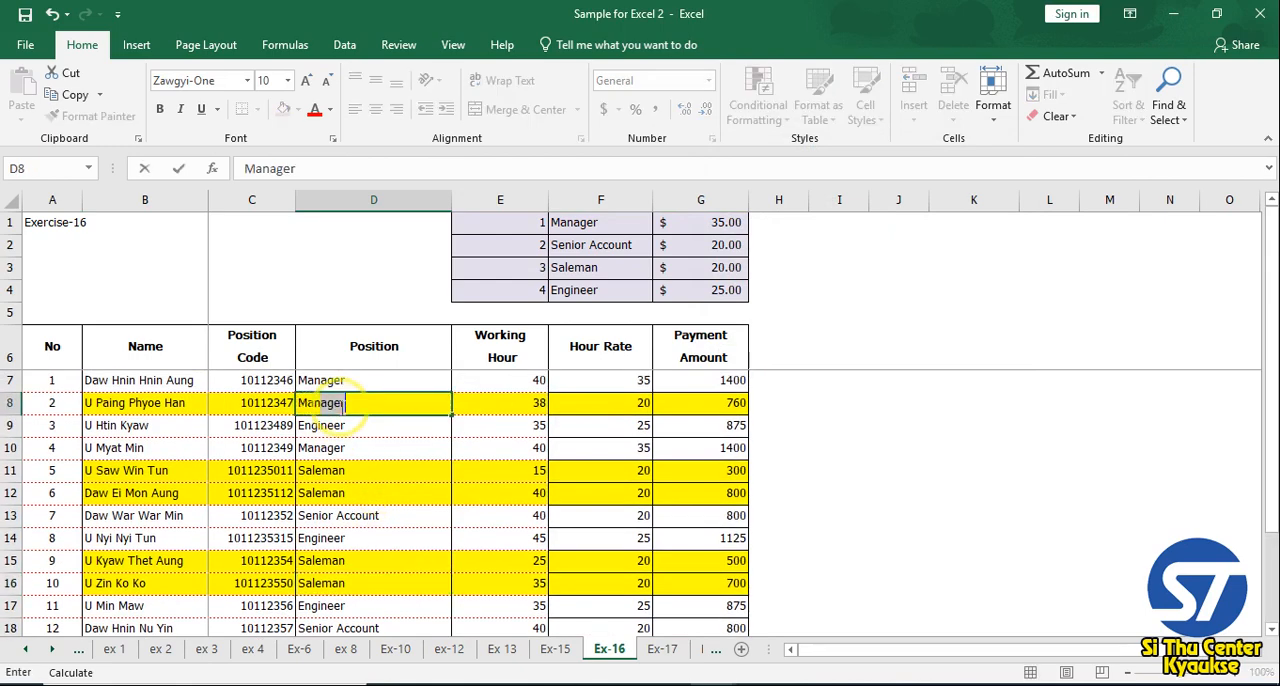
key("Return")
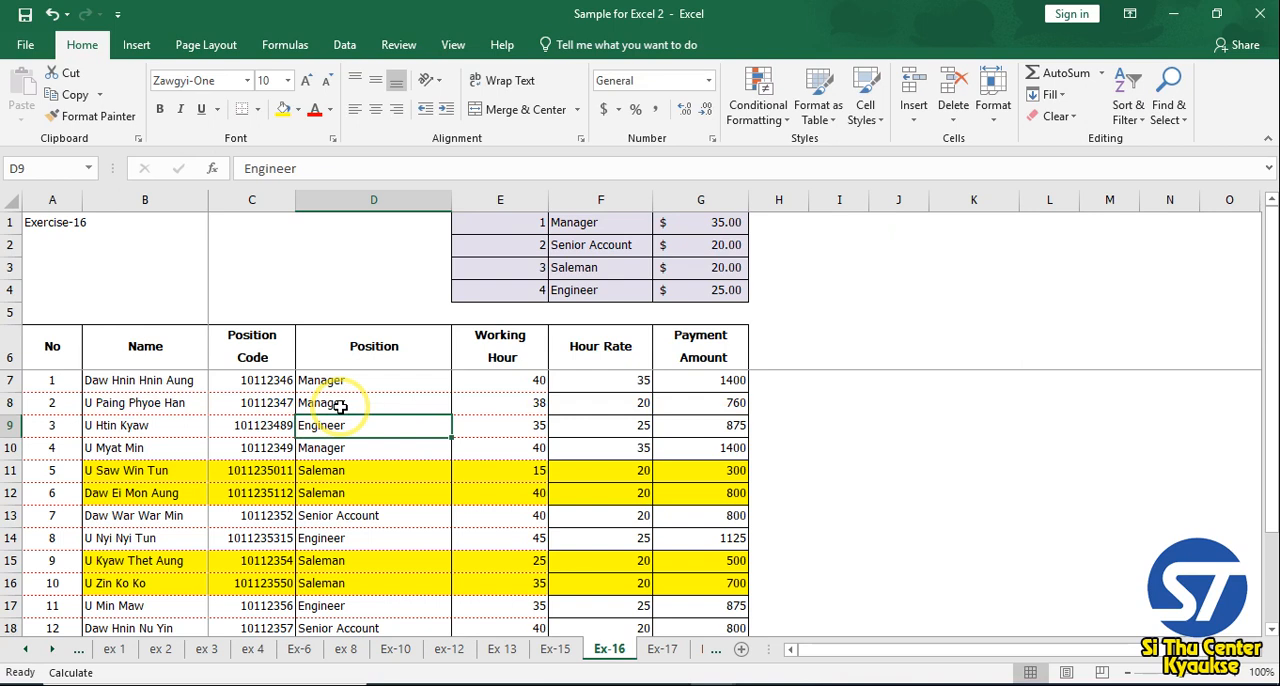
key("Up")
key("Up")
type("S")
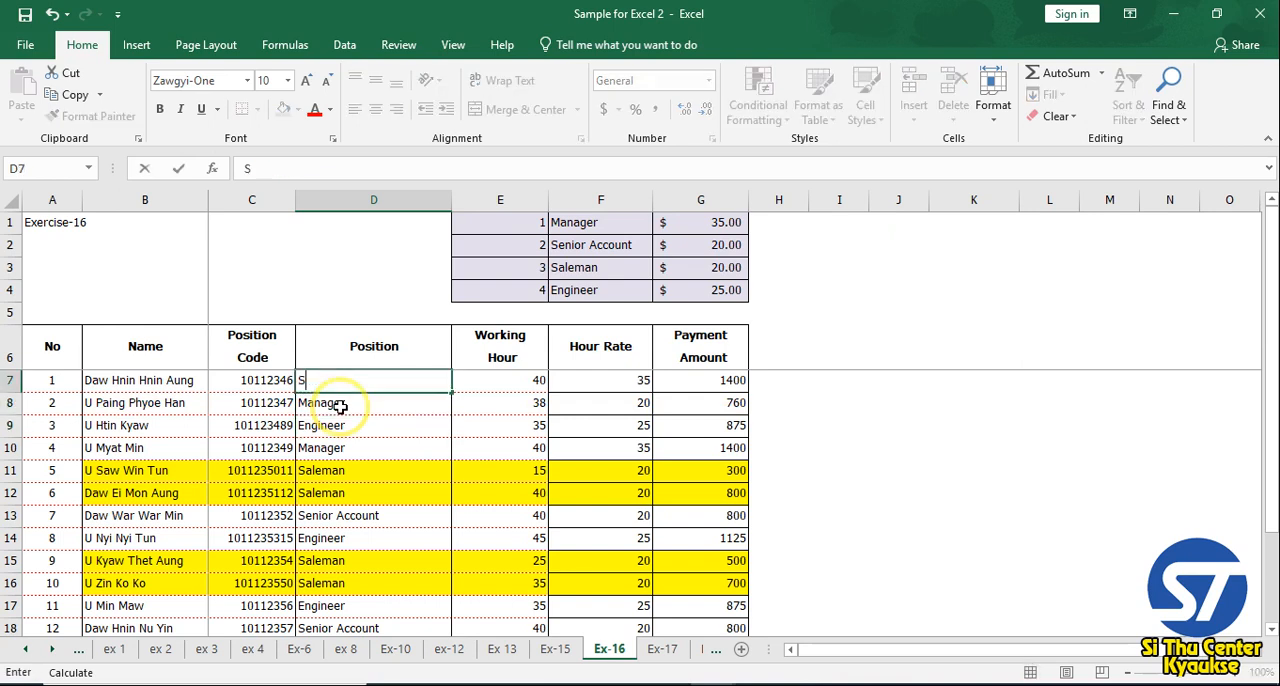
key("Return")
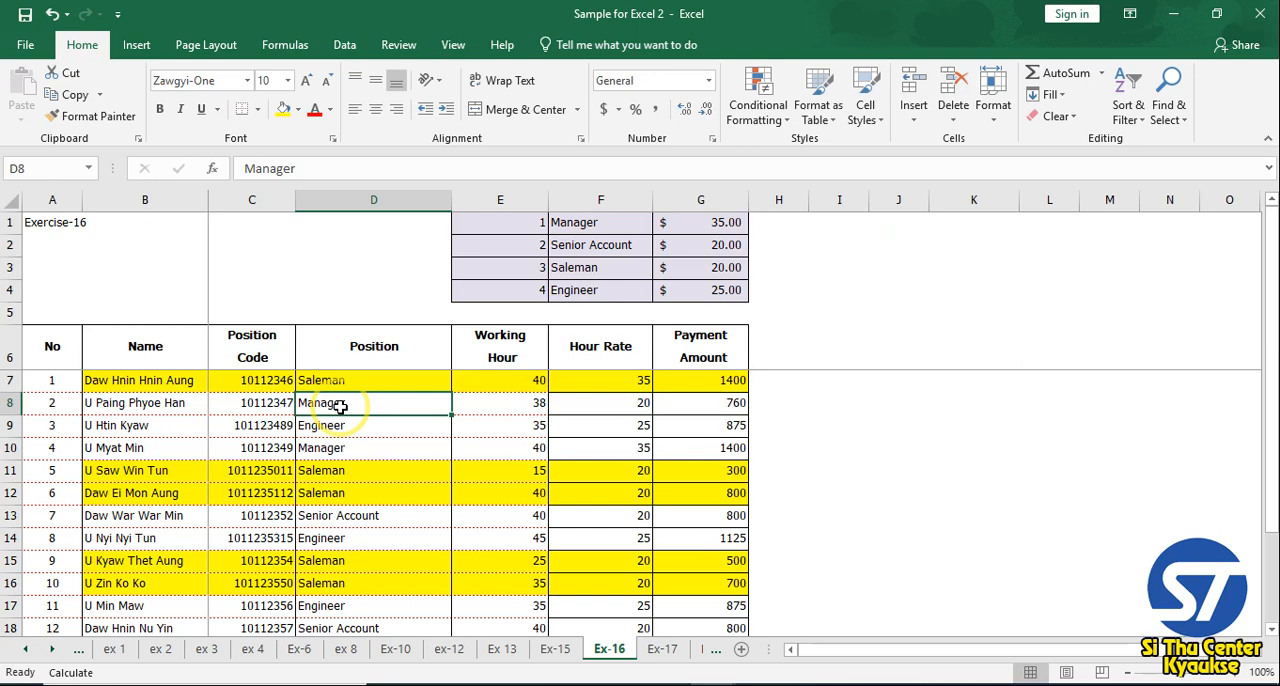
scroll(340, 400, "down", 1)
scroll(337, 400, "up", 1)
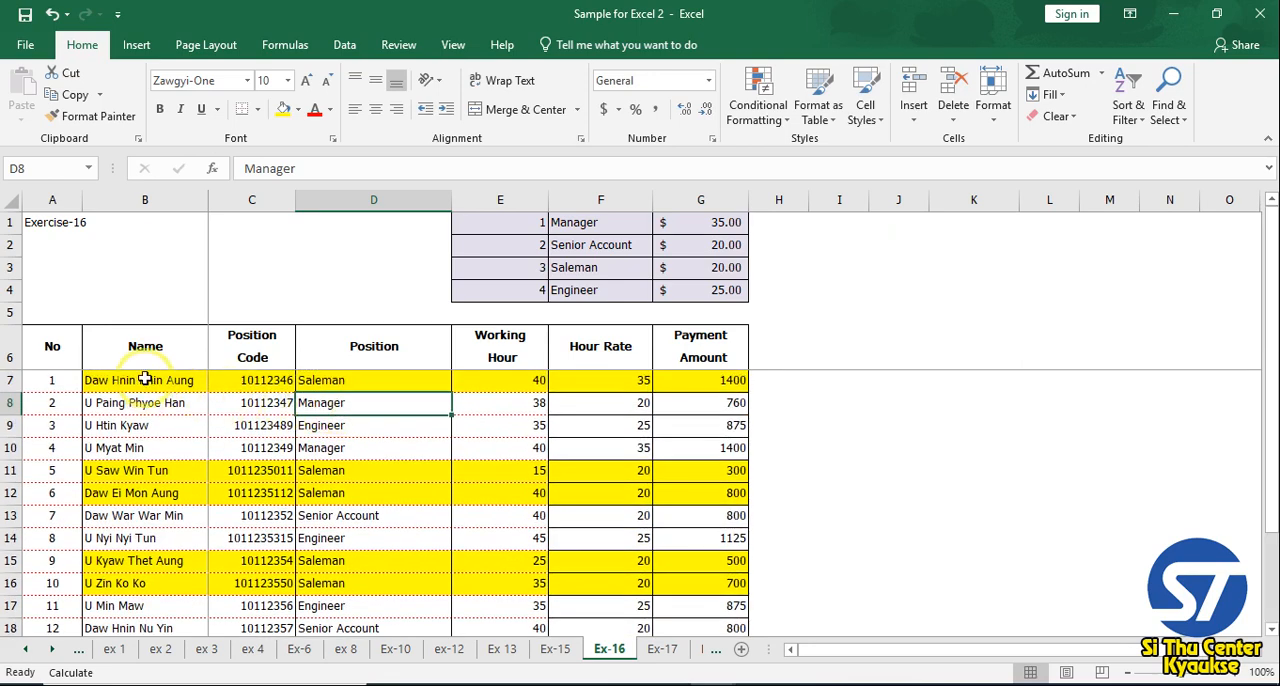
left_click_drag(144, 379, 715, 587)
scroll(652, 556, "up", 1)
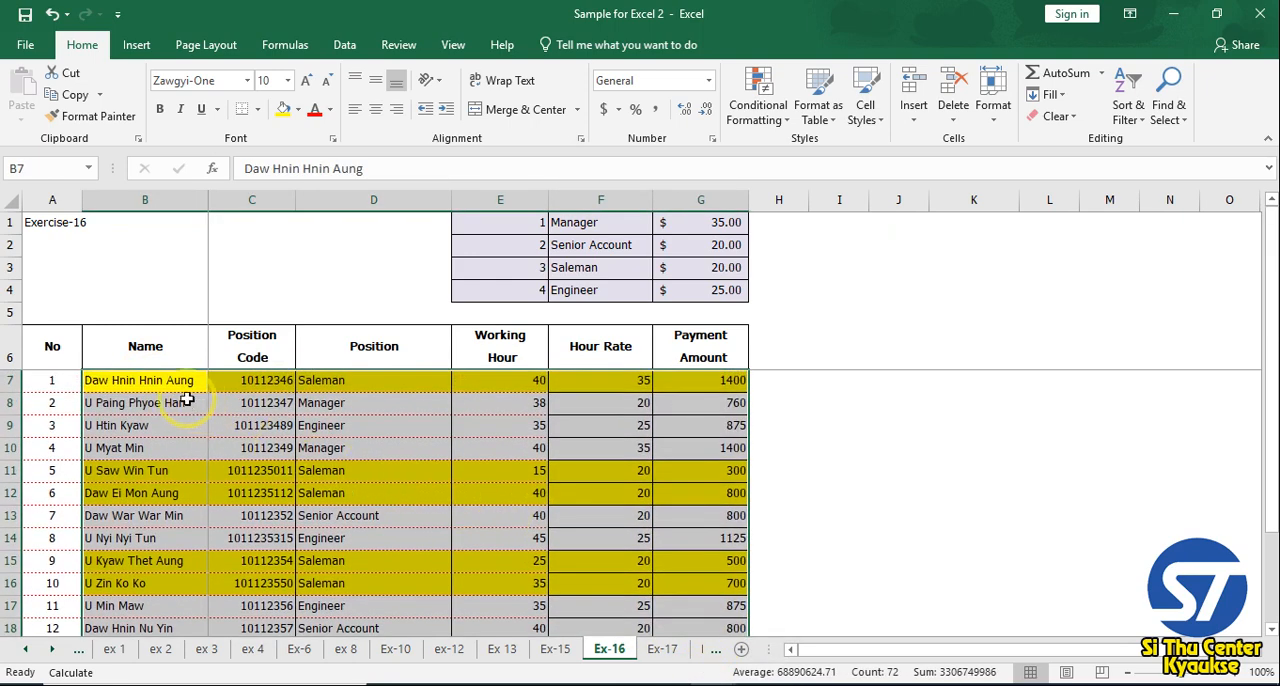
left_click_drag(182, 386, 718, 507)
left_click(784, 120)
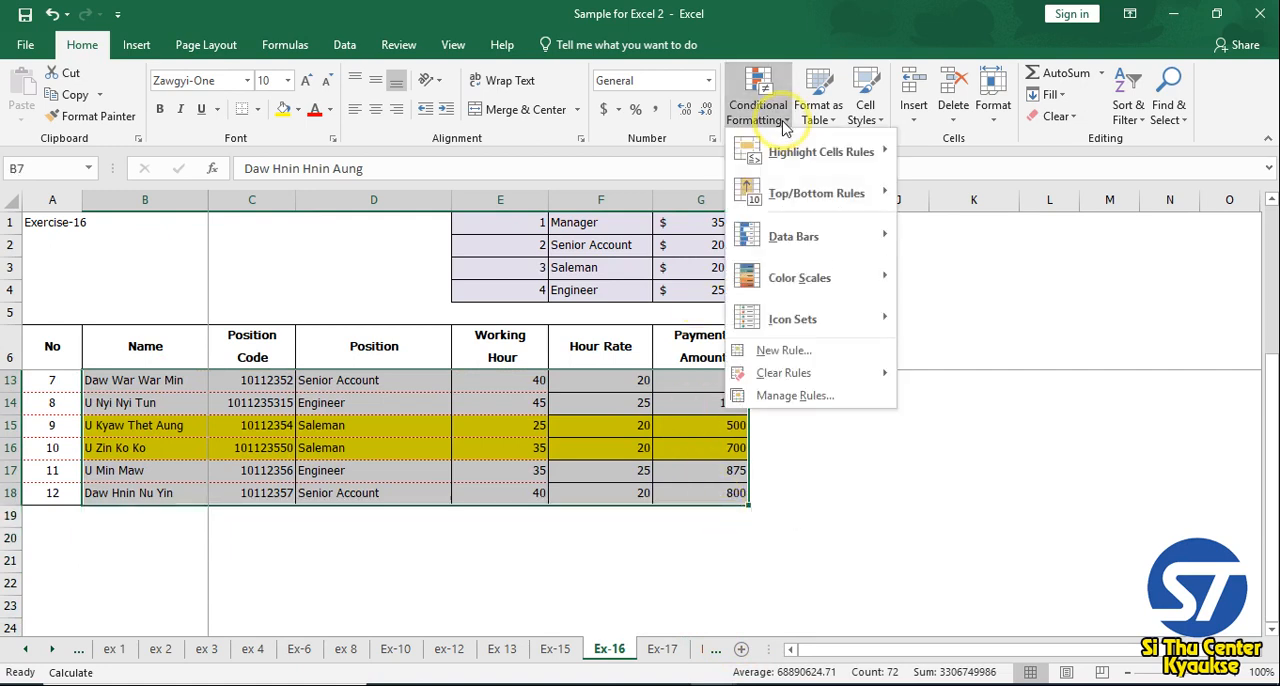
mouse_move(815, 374)
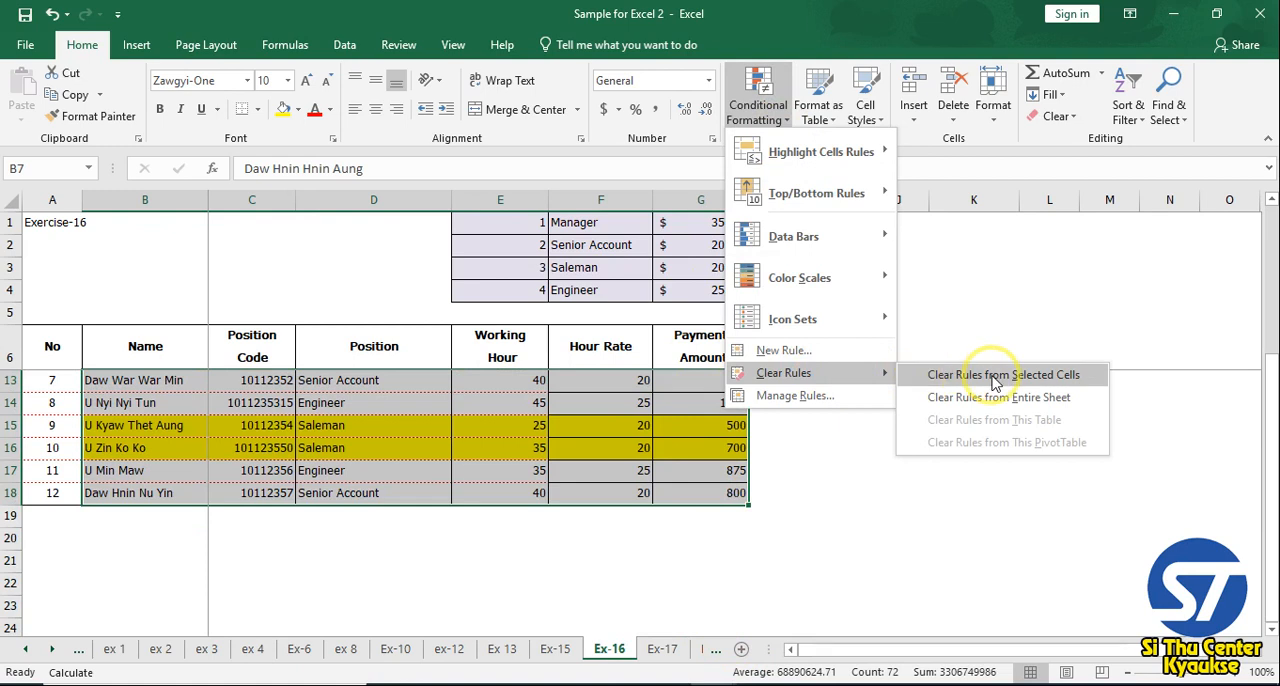
left_click(577, 449)
left_click(495, 428)
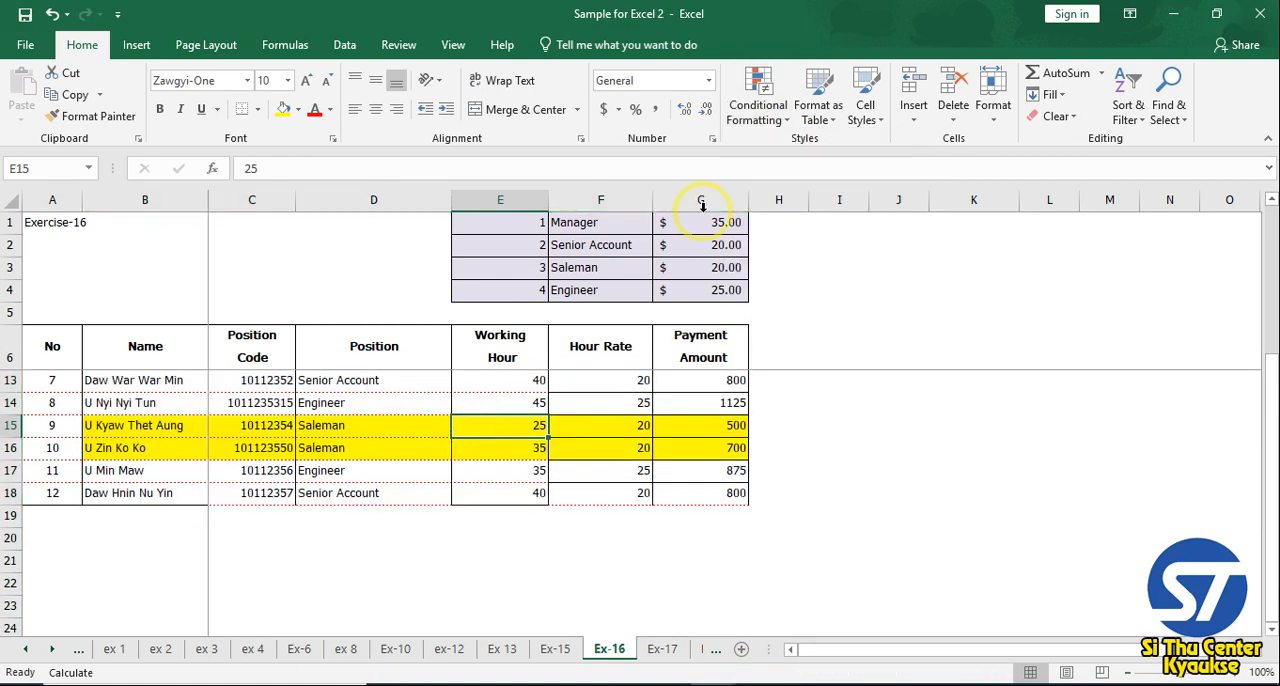
Delete the yellow Saleman formula rule in the Conditional Formatting Rules Manager and apply the removal to the sheet
left_click(779, 127)
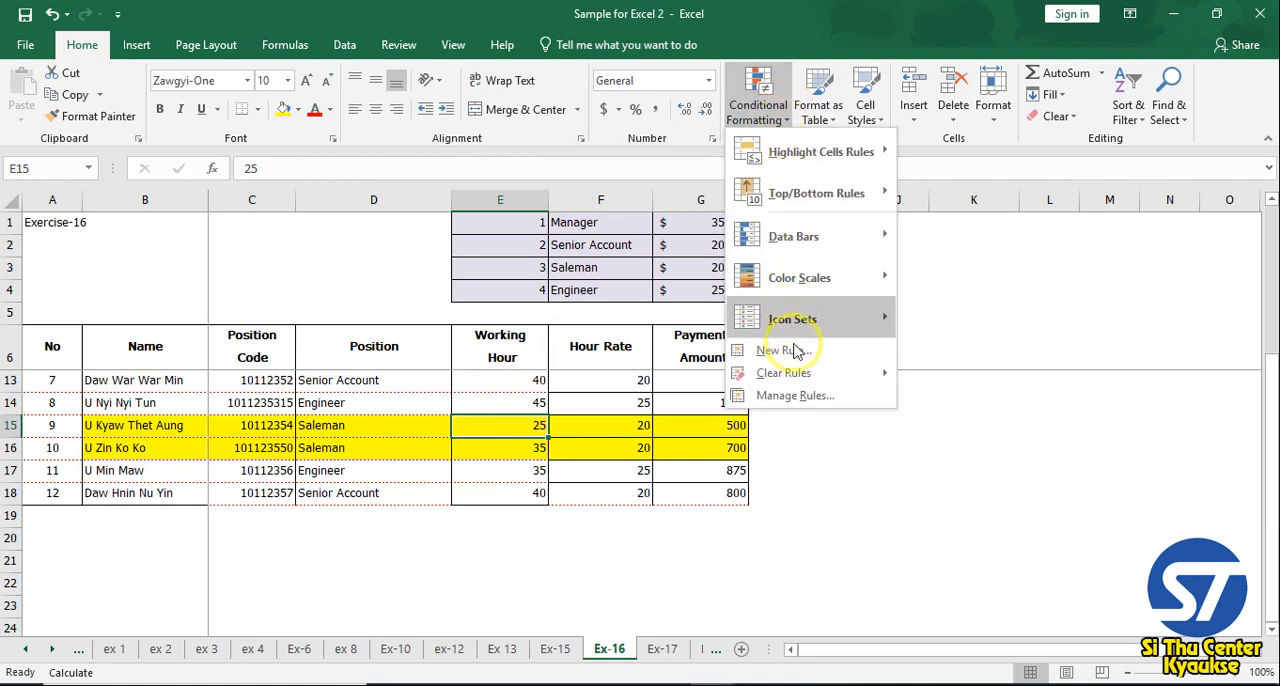
left_click(799, 396)
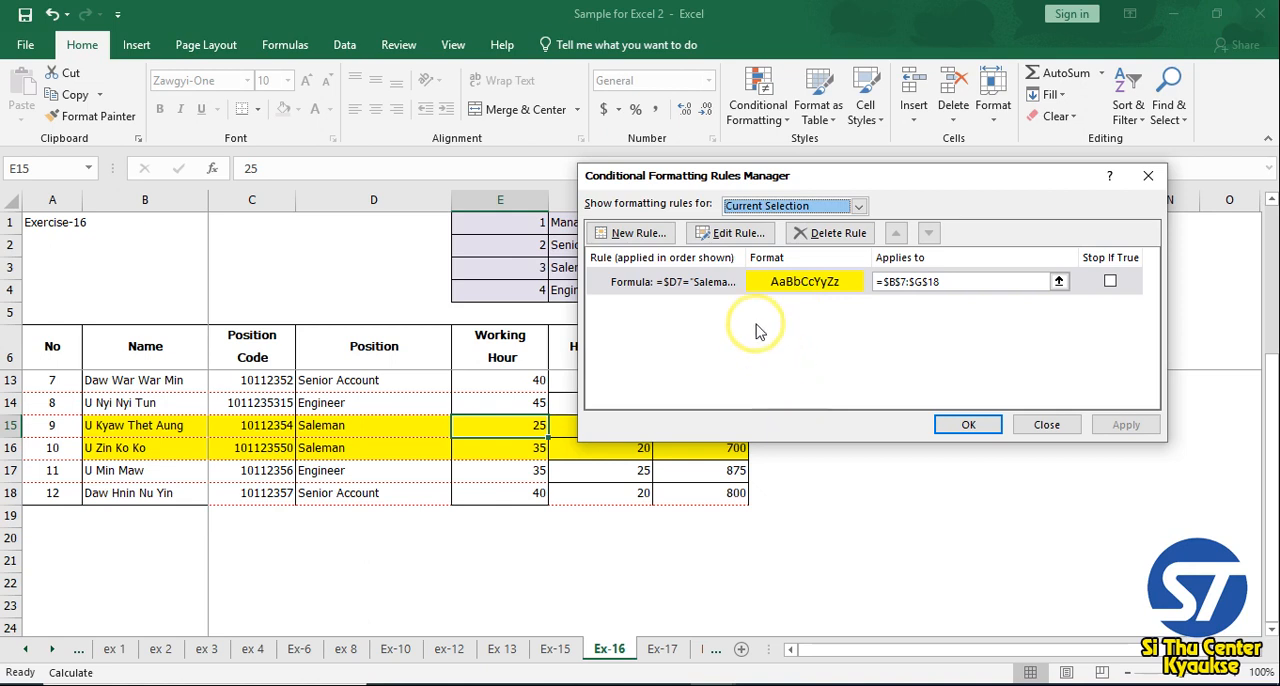
left_click(697, 287)
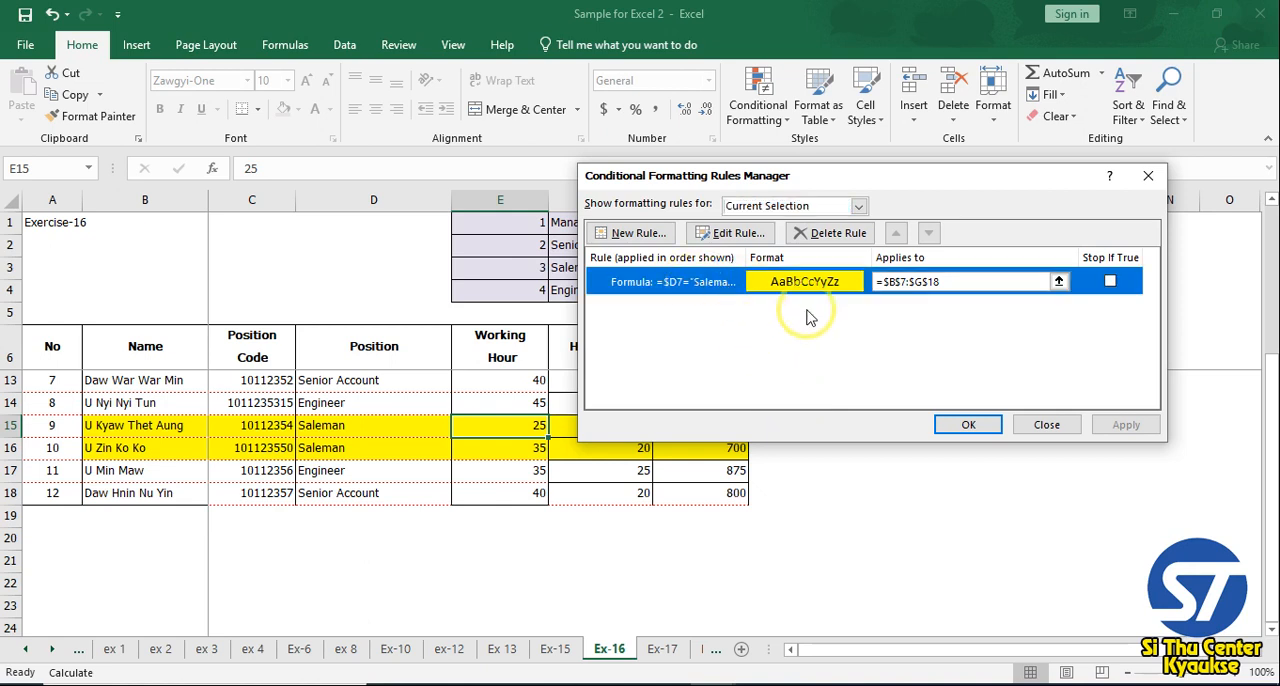
left_click(818, 240)
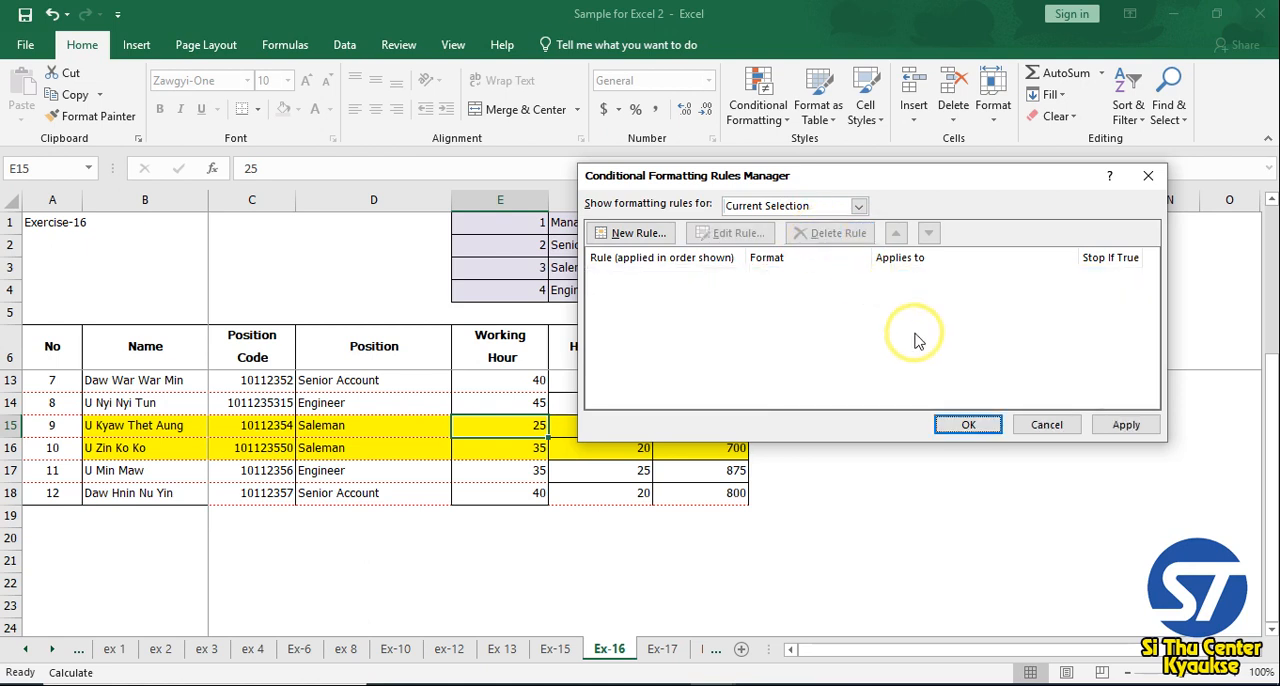
left_click(969, 425)
left_click(429, 487)
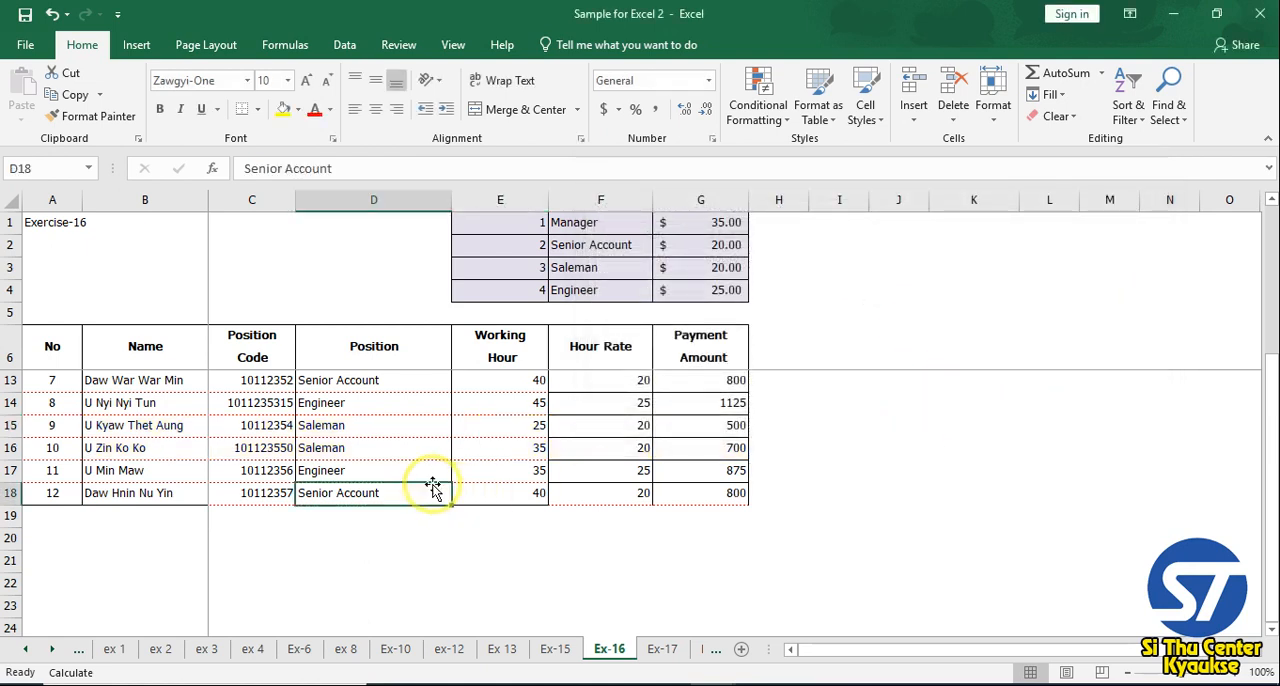
Examine the Position Code and Position columns across all employee rows on the Ex-16 sheet
scroll(386, 429, "up", 2)
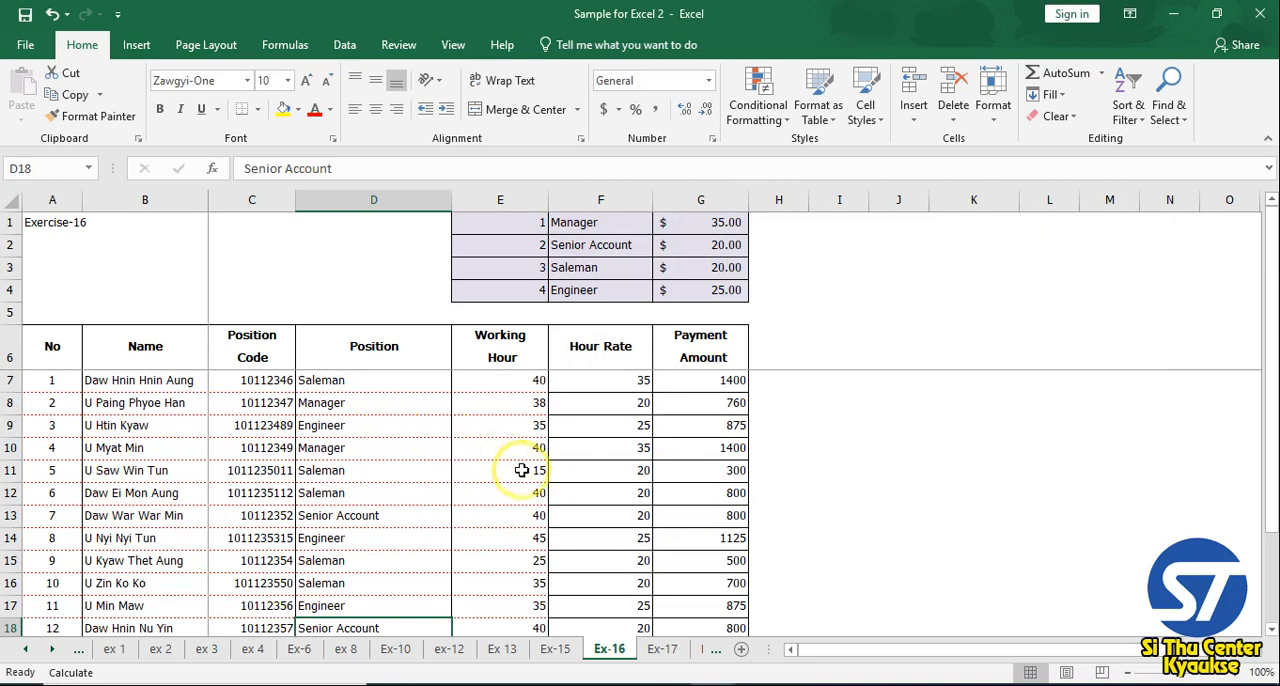
scroll(541, 487, "down", 1)
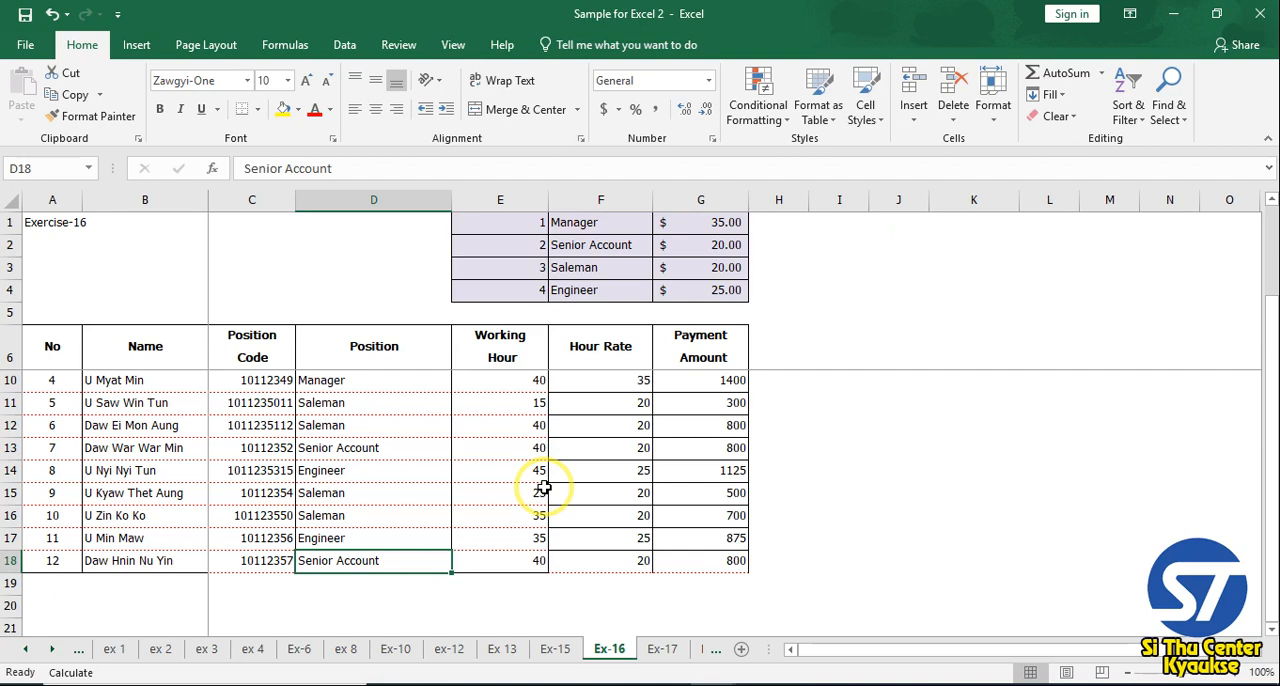
scroll(320, 520, "up", 1)
left_click(253, 447)
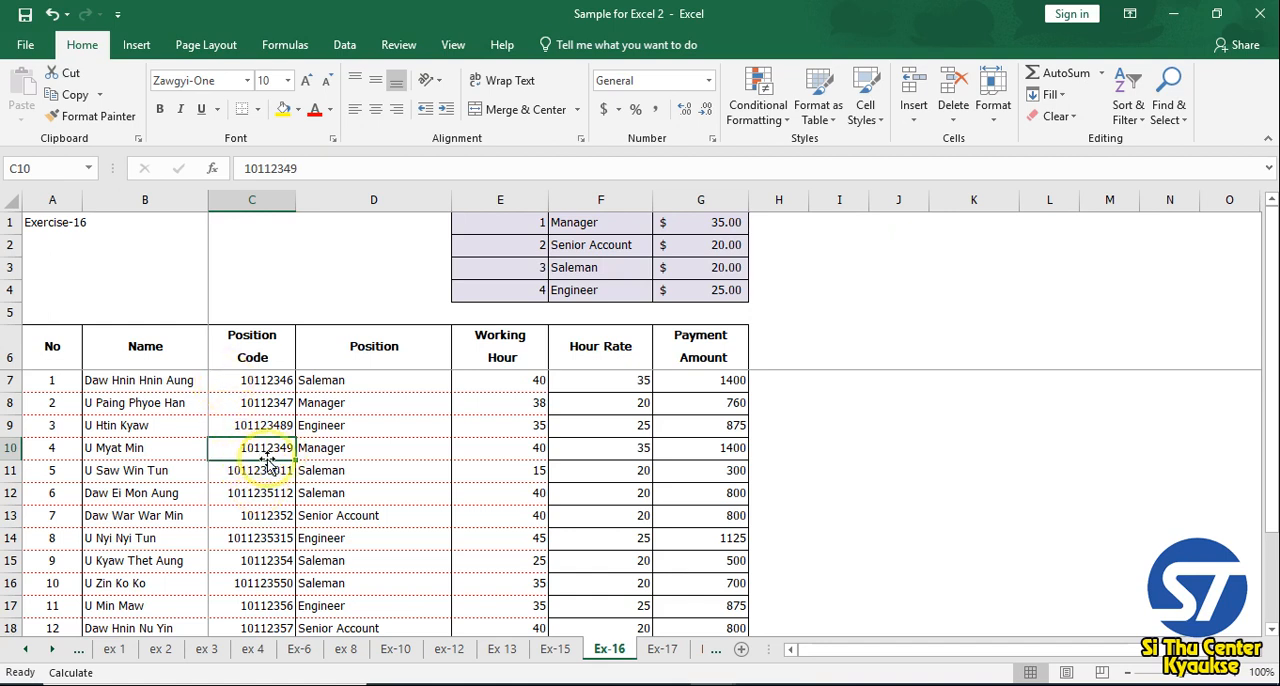
double_click(258, 449)
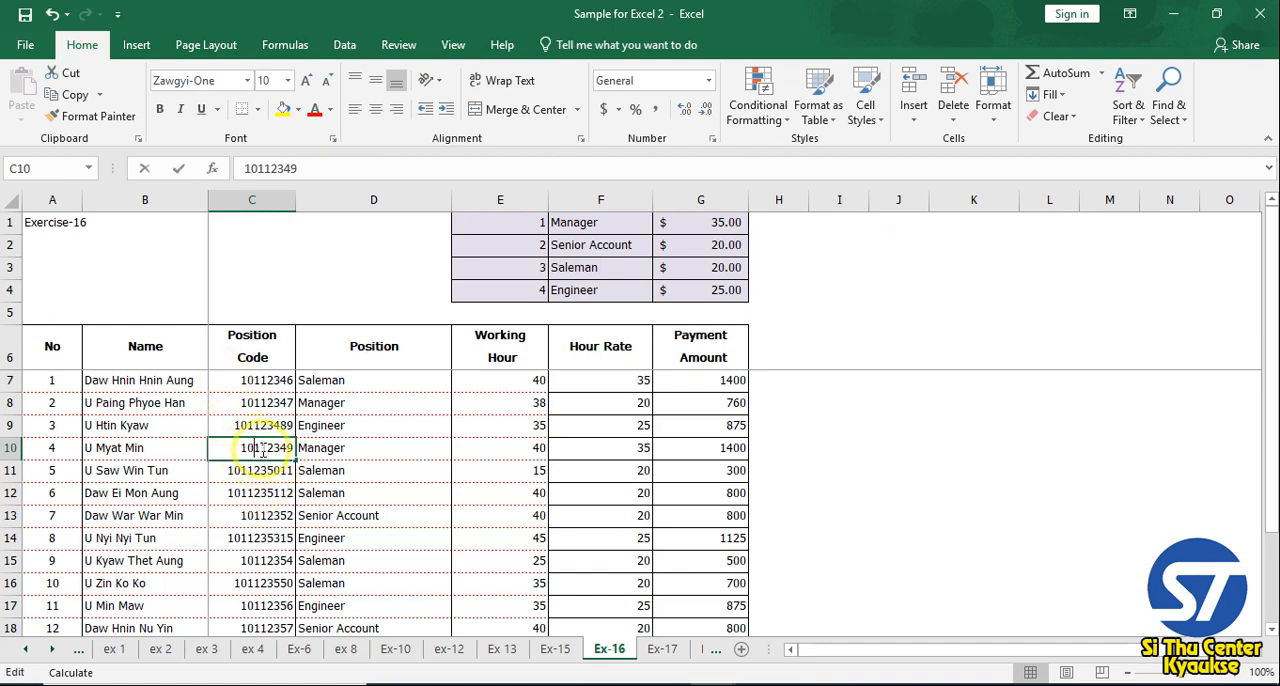
left_click(330, 447)
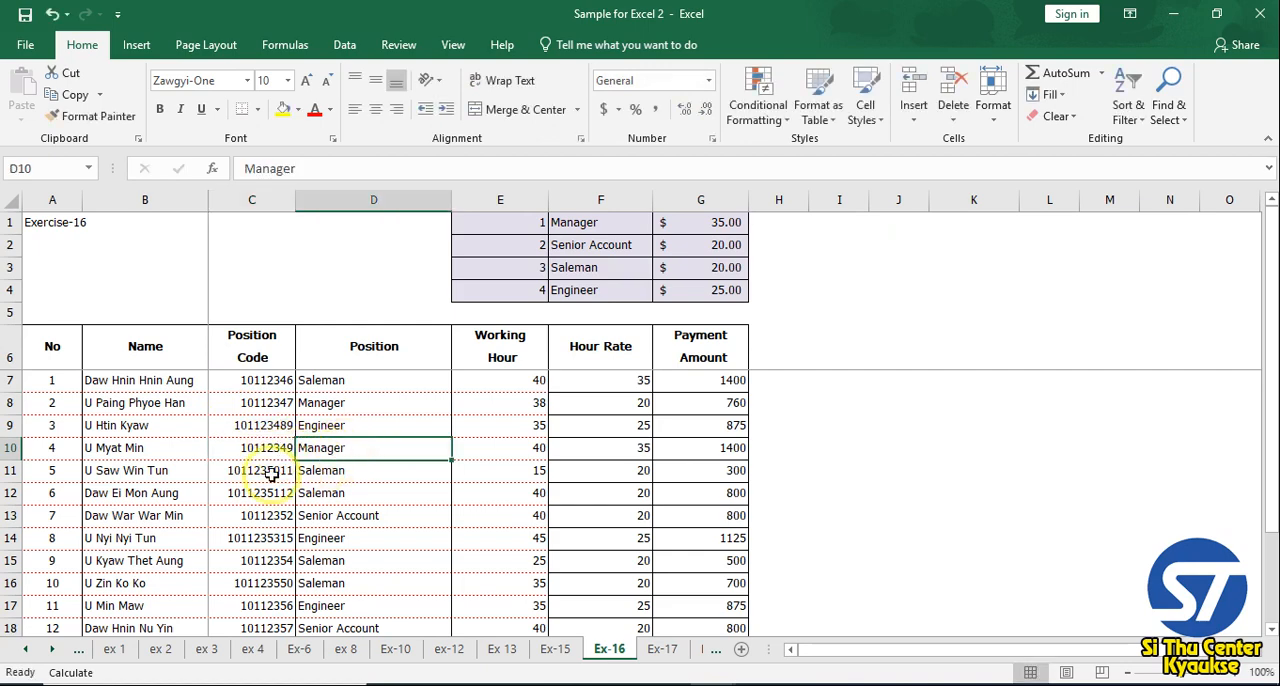
left_click(394, 517)
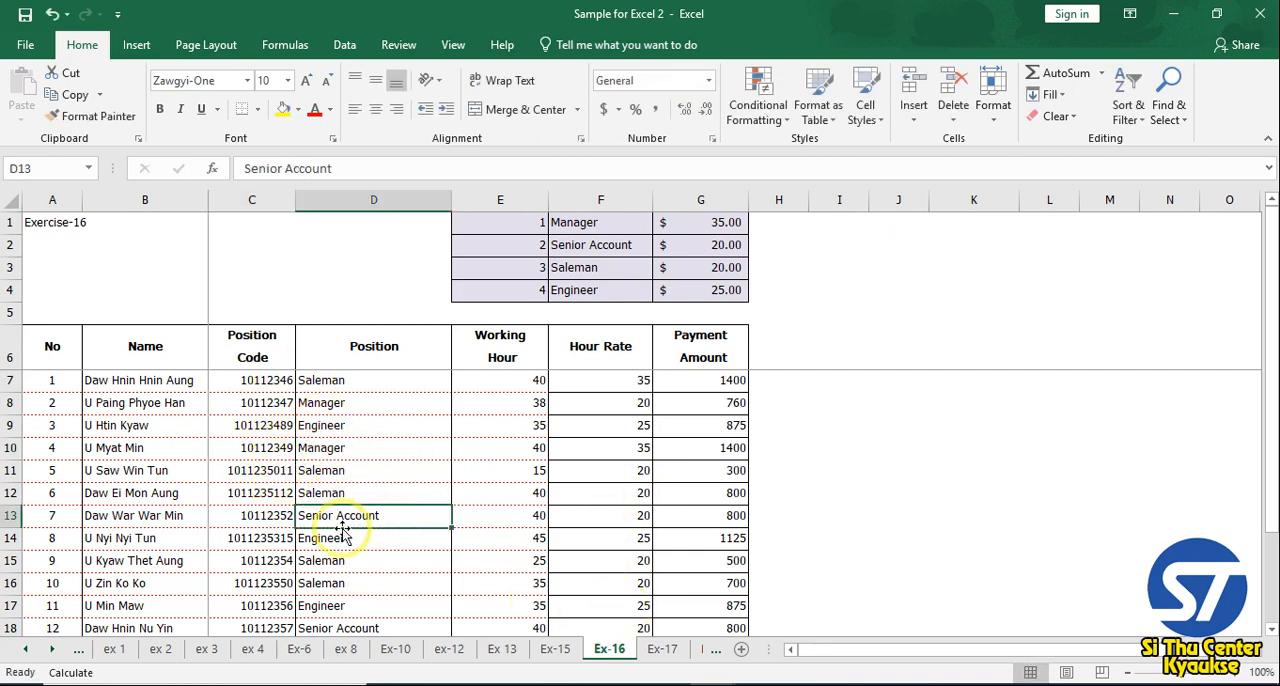
scroll(350, 535, "down", 1)
left_click(270, 542)
scroll(337, 540, "up", 1)
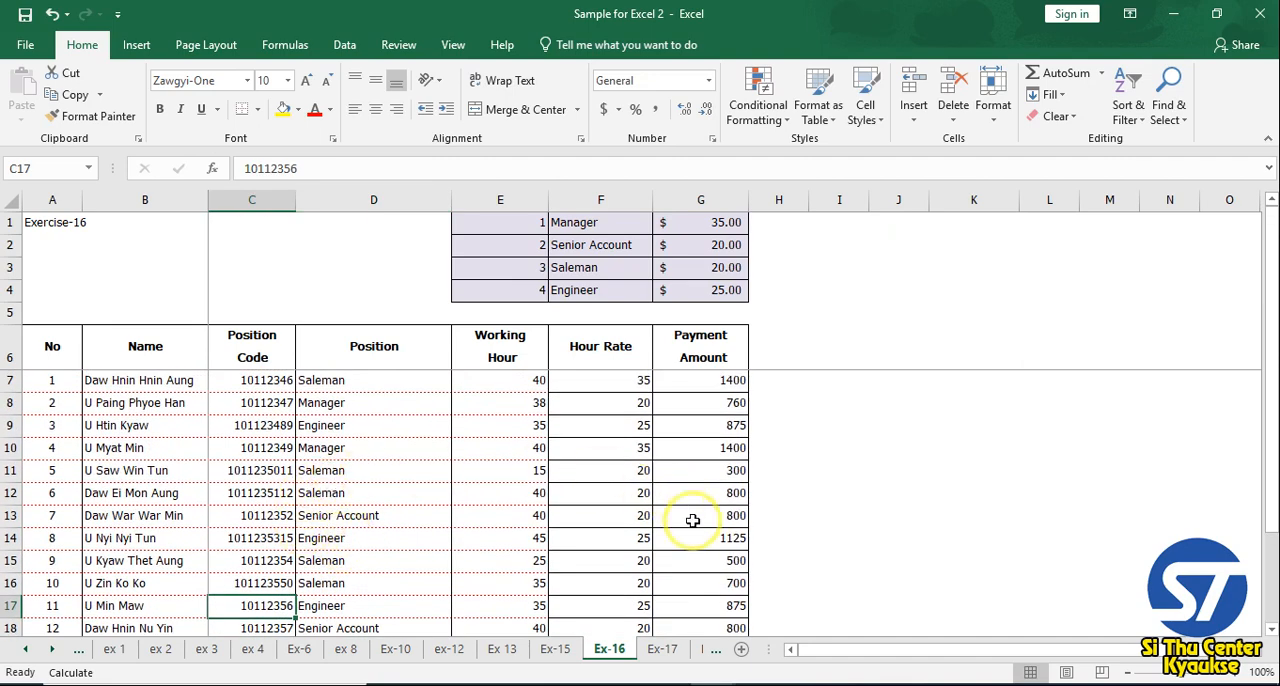
scroll(692, 520, "down", 1)
scroll(692, 520, "up", 1)
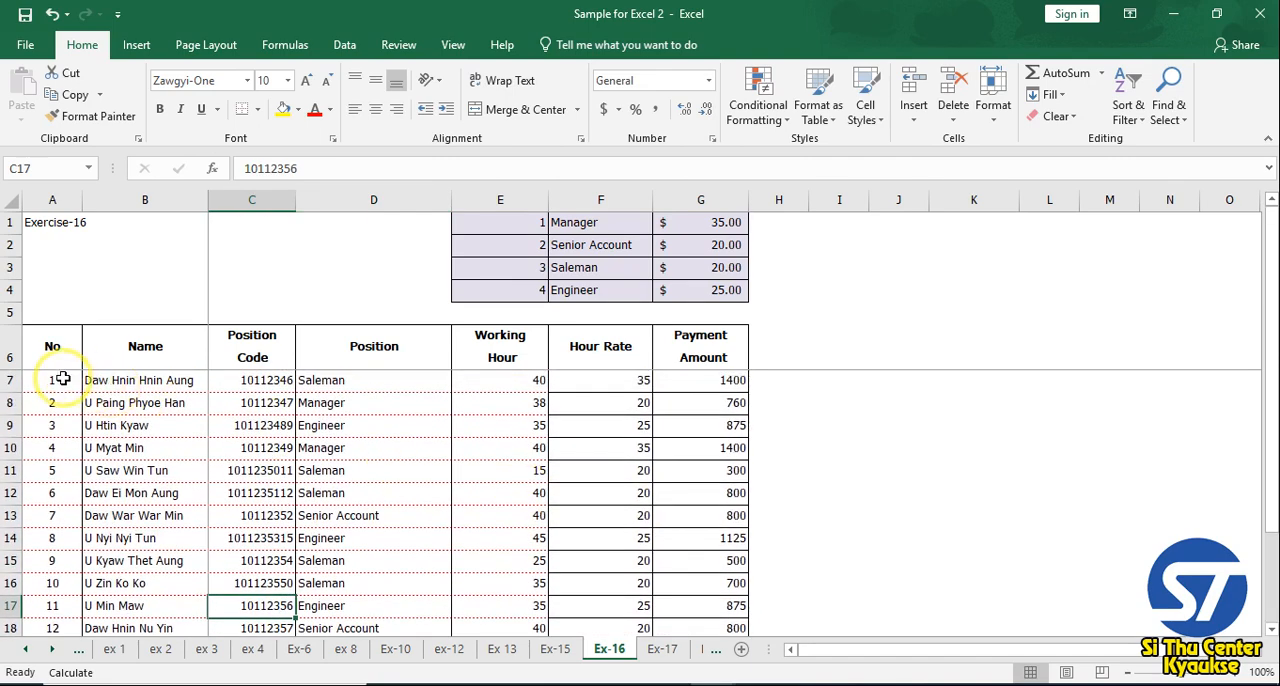
Select the full employee data range A7:G18, including the No column and excluding the header row
left_click_drag(62, 378, 691, 571)
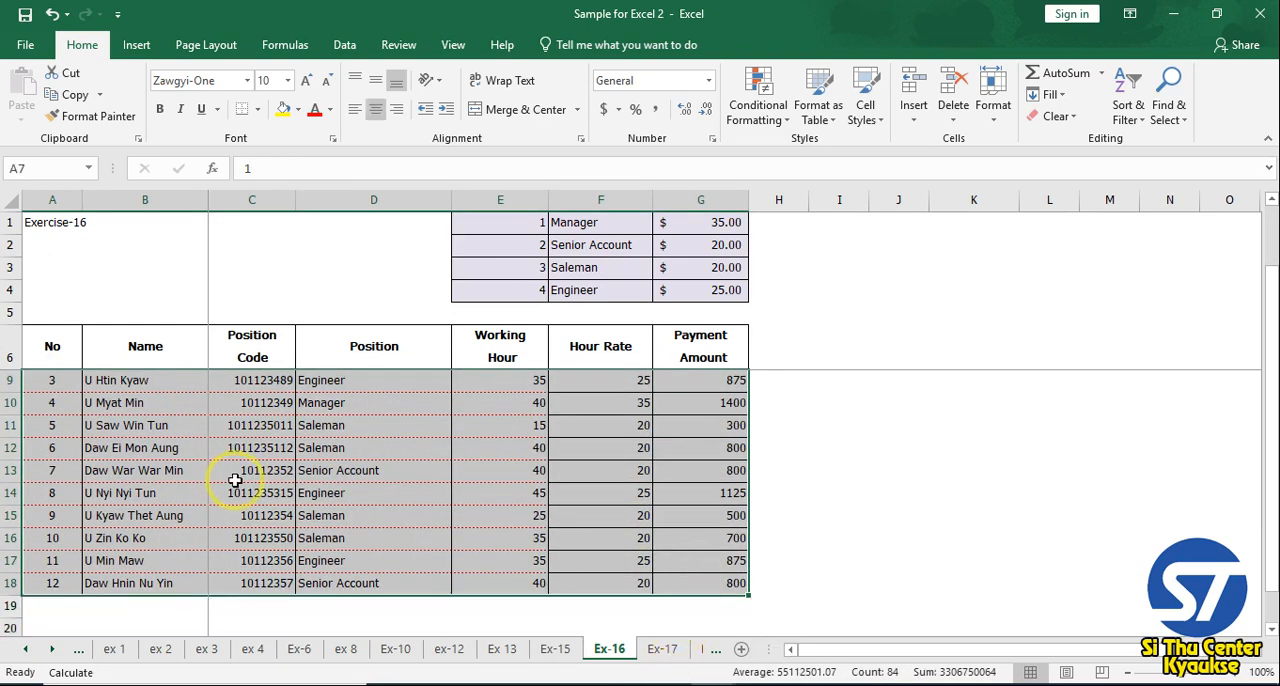
scroll(235, 480, "up", 1)
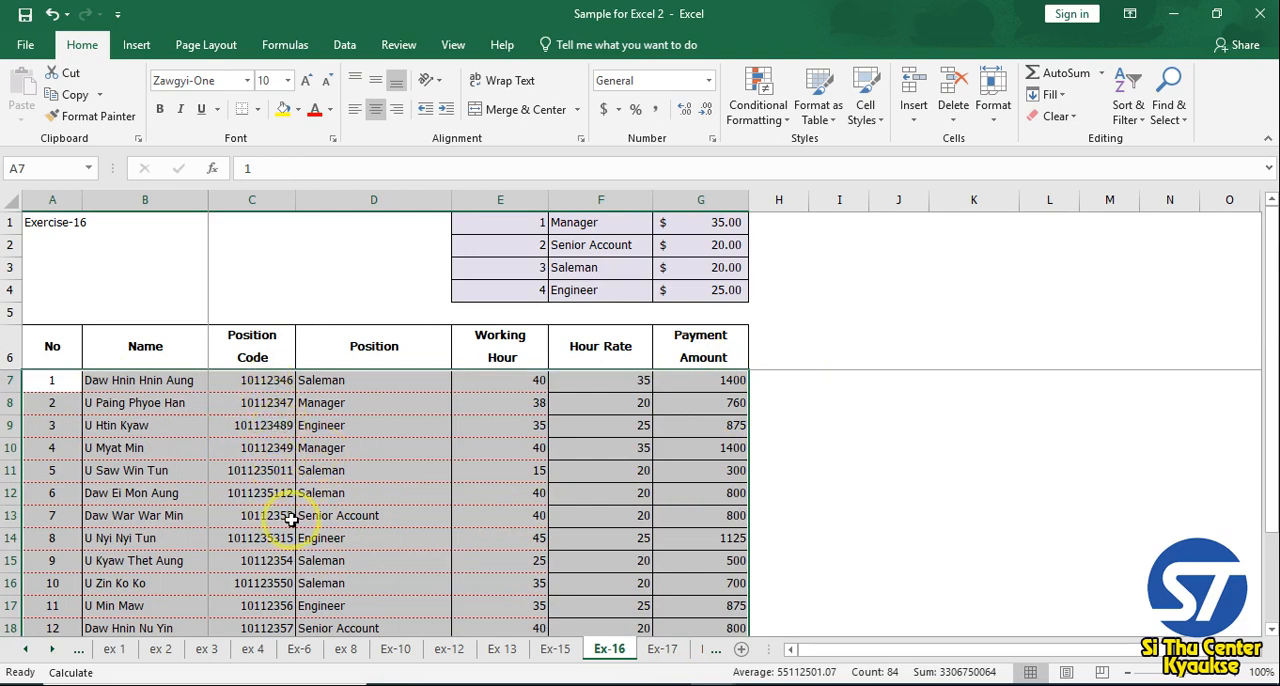
scroll(290, 518, "down", 1)
scroll(290, 518, "up", 1)
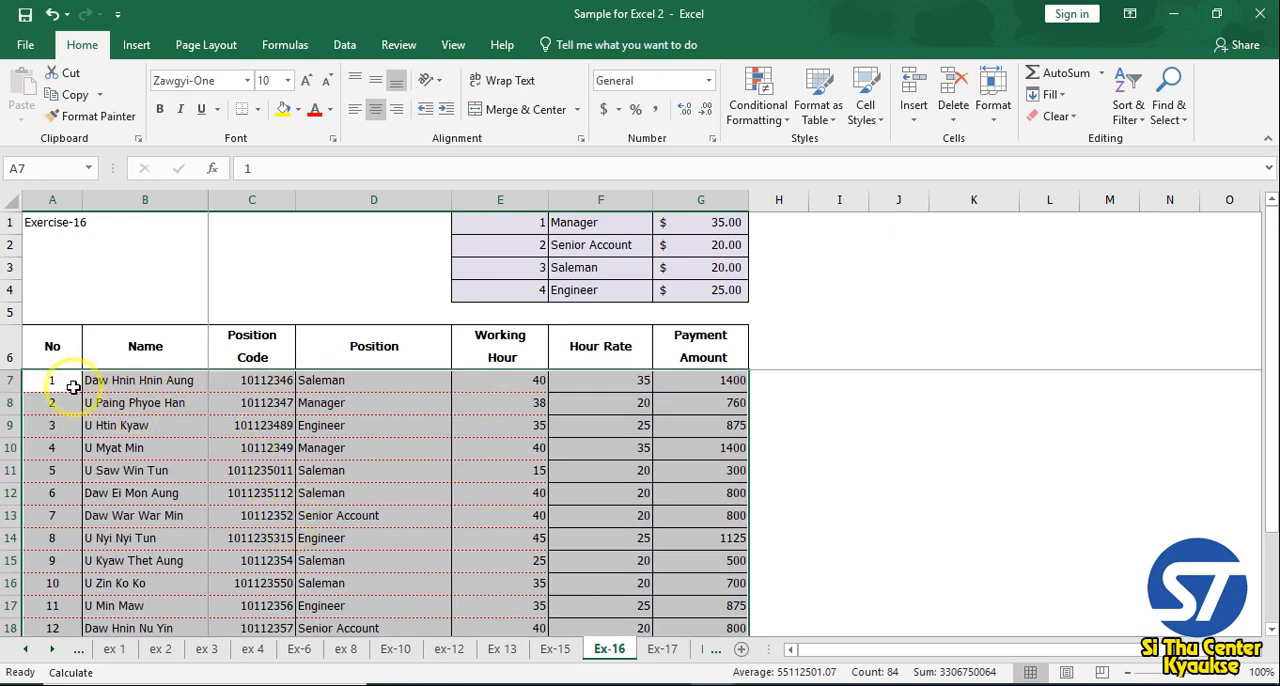
Create a conditional formatting rule for A7:G18 using the formula =len($C7)=8
left_click_drag(52, 378, 680, 586)
scroll(580, 564, "up", 1)
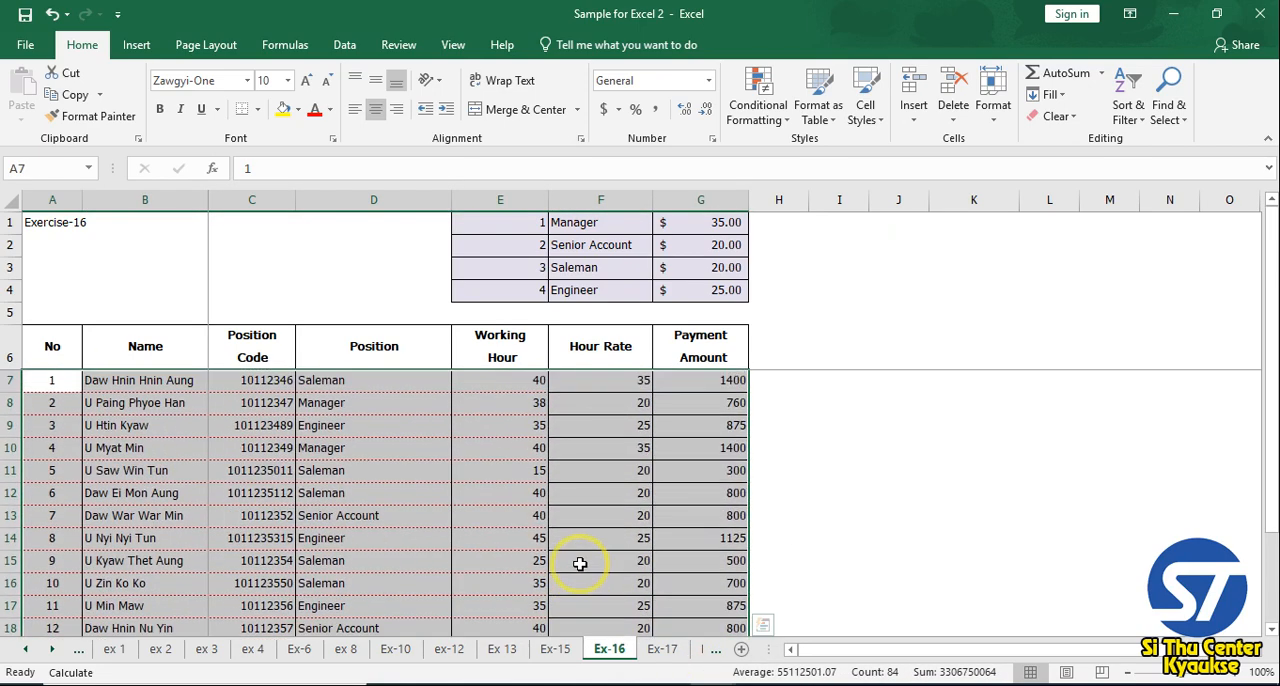
left_click(785, 120)
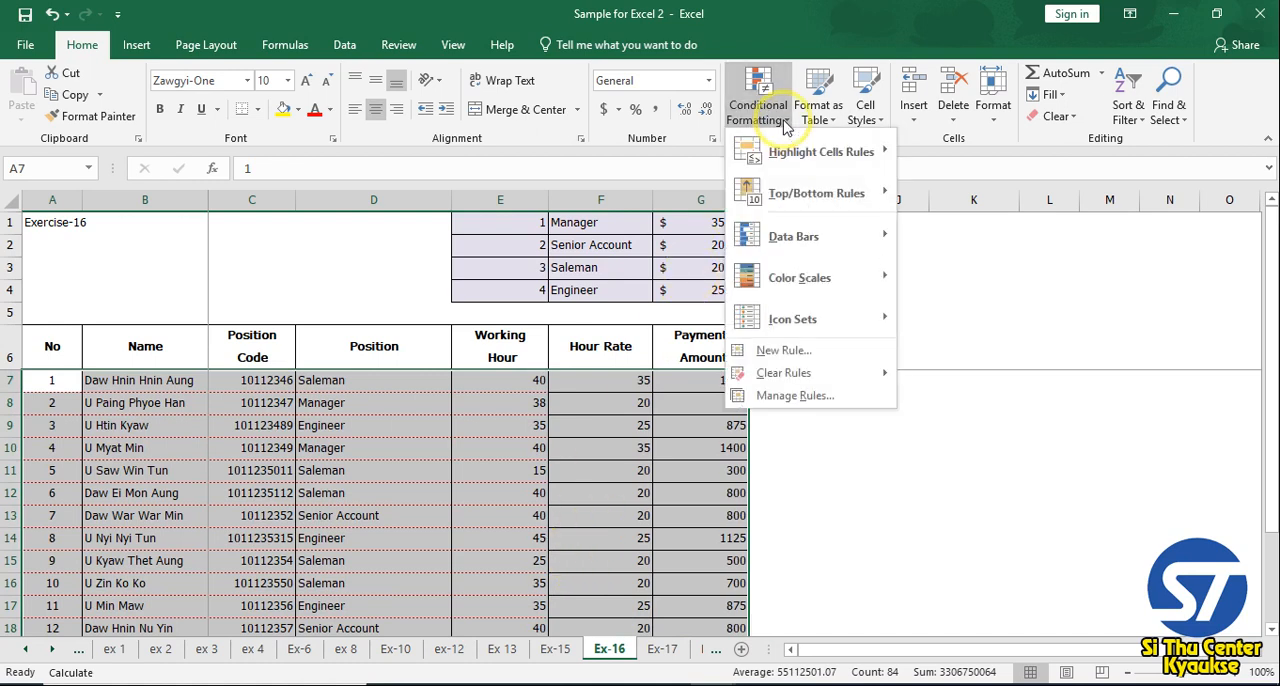
left_click(793, 357)
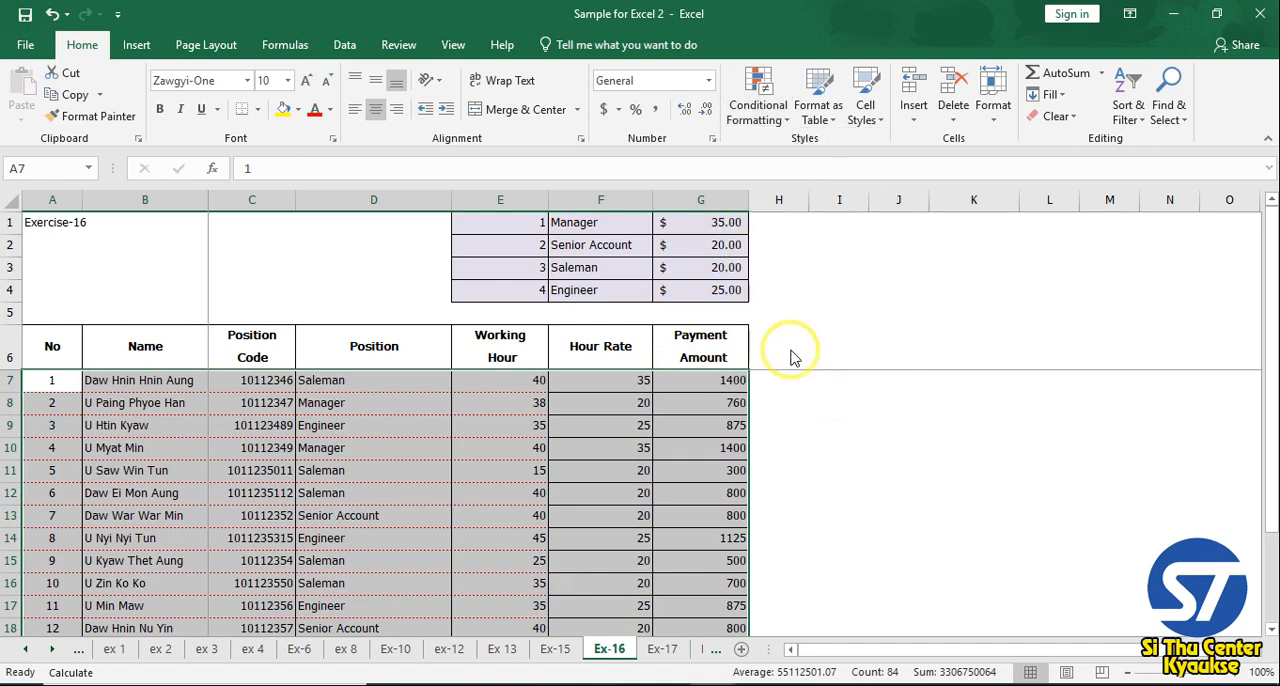
left_click_drag(787, 116, 905, 128)
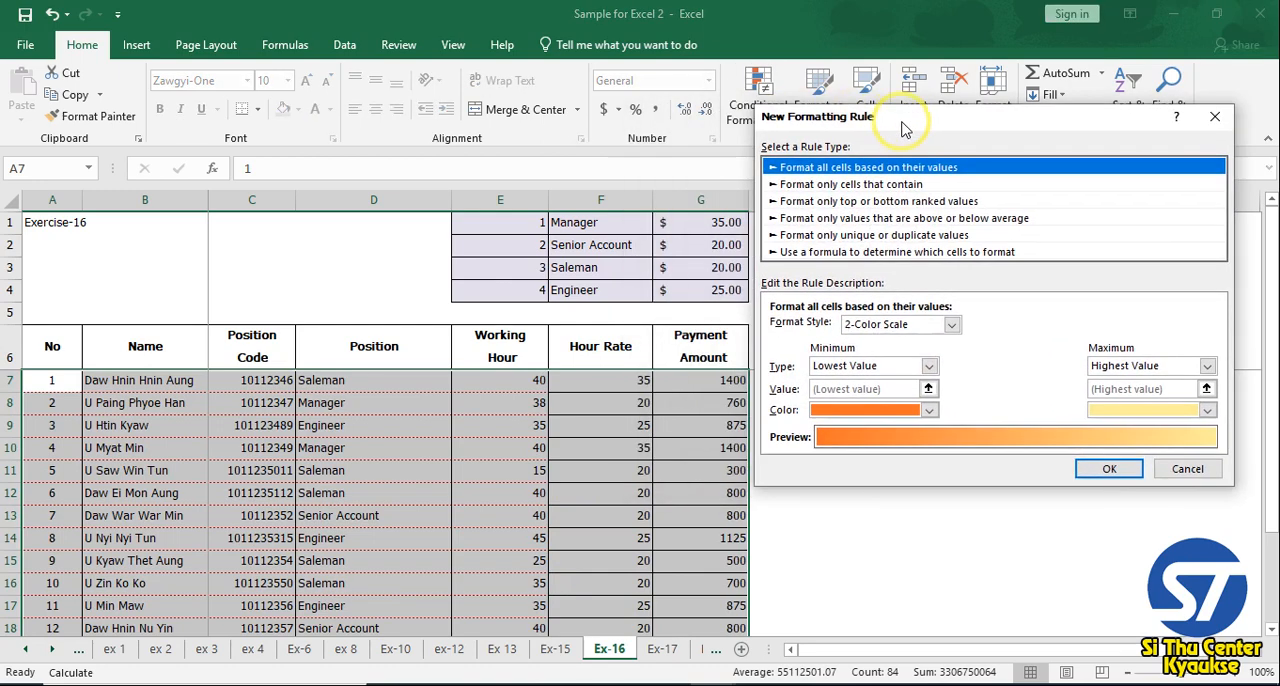
left_click(866, 253)
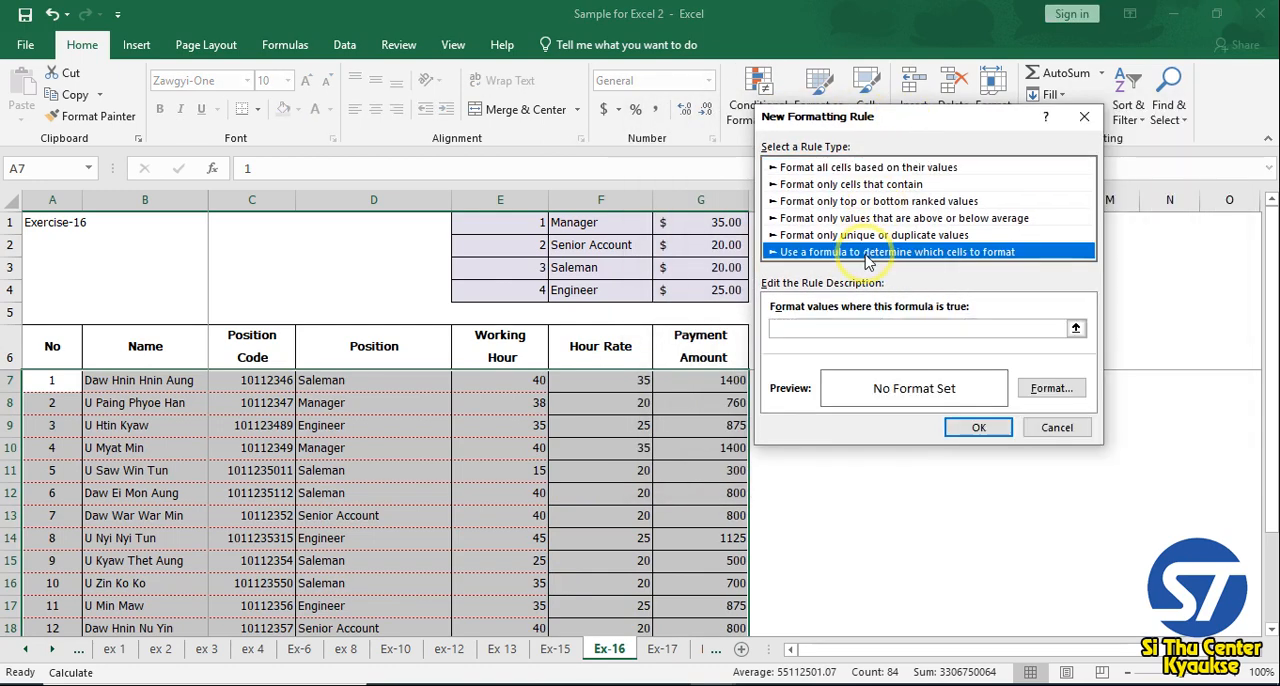
left_click(801, 328)
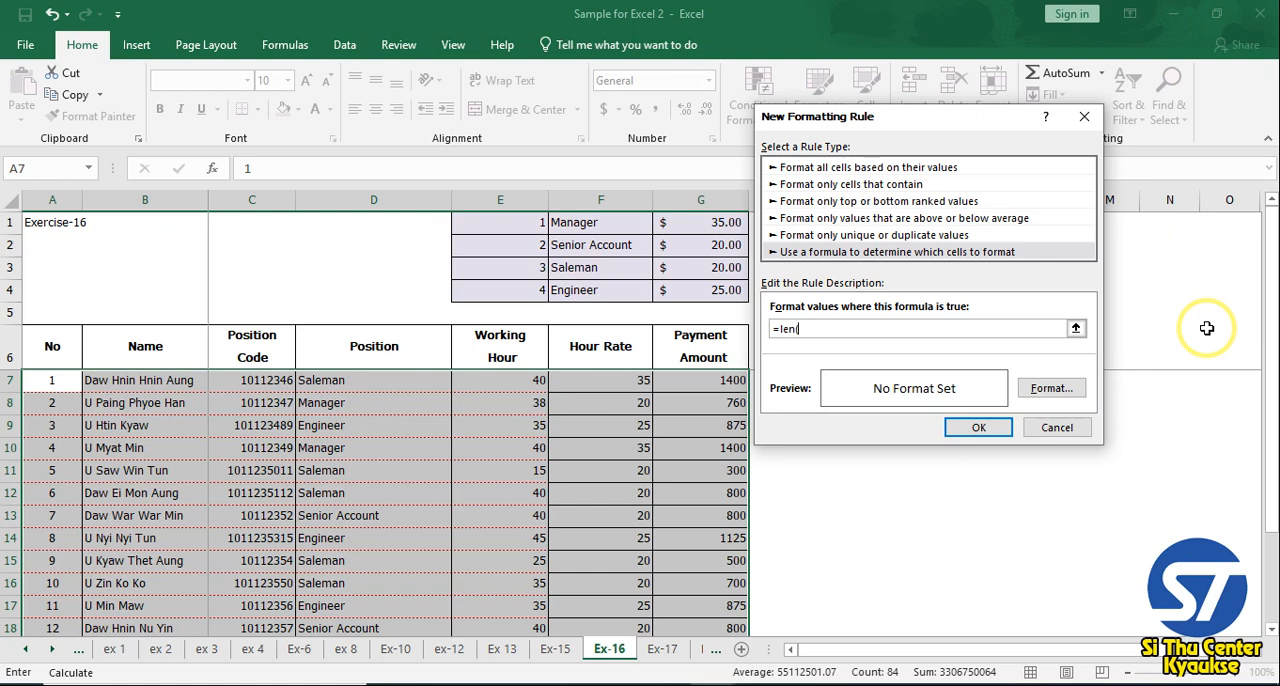
type("(")
left_click(262, 381)
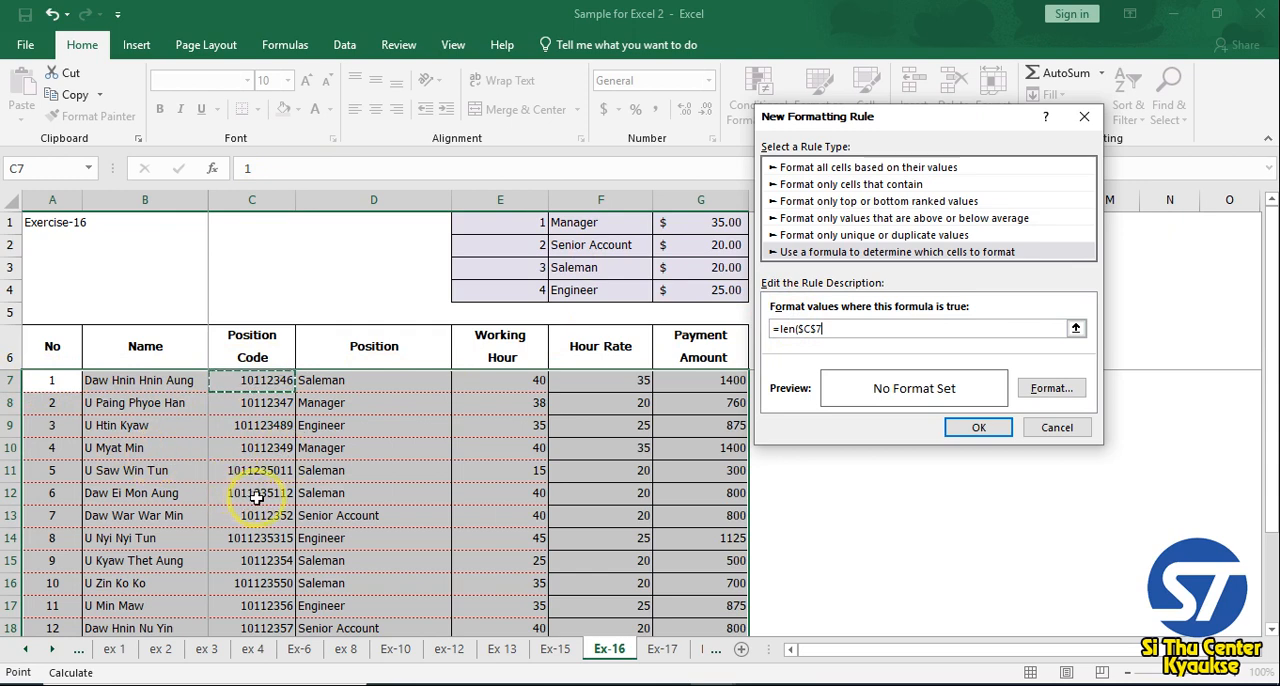
left_click(818, 330)
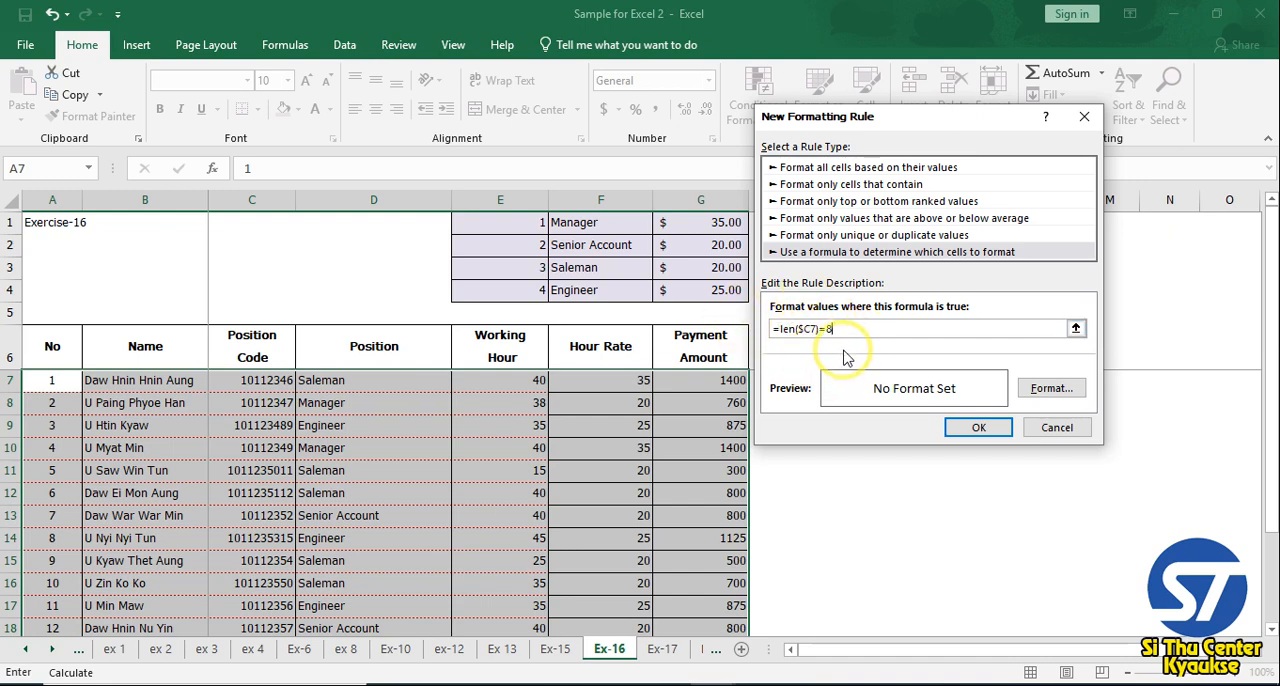
Give the position code length rule a light orange fill and apply it to the employee rows
left_click(1049, 389)
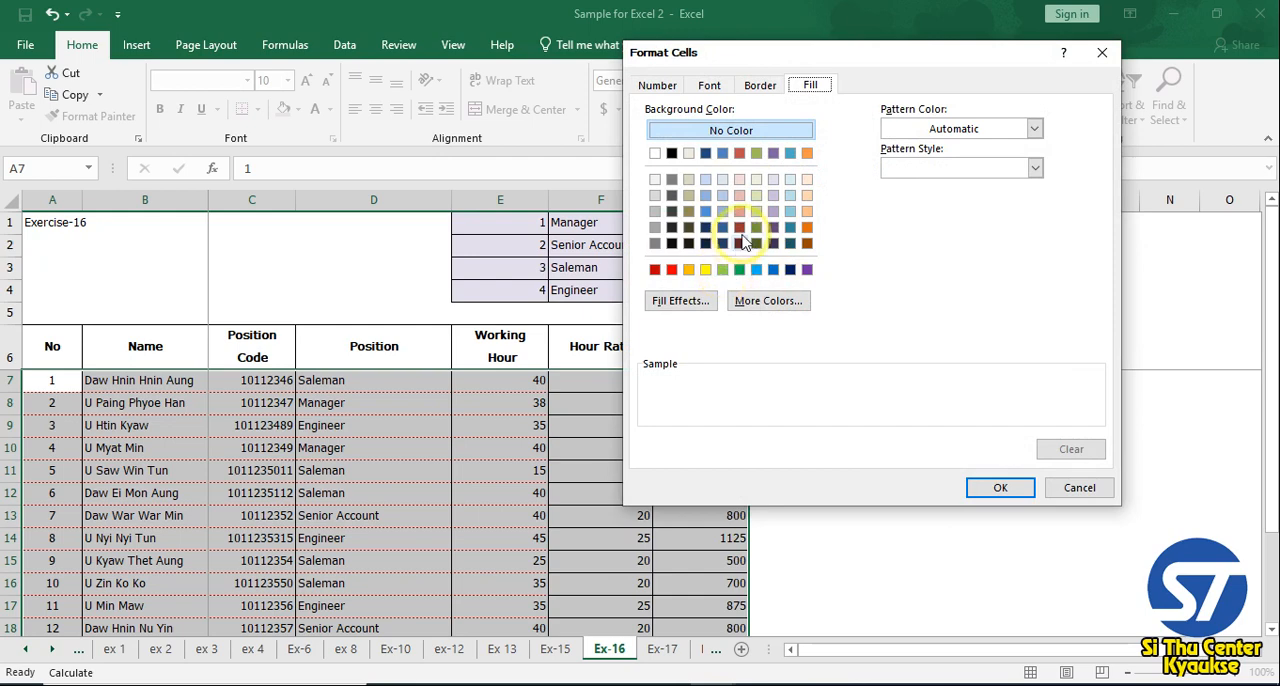
left_click(807, 195)
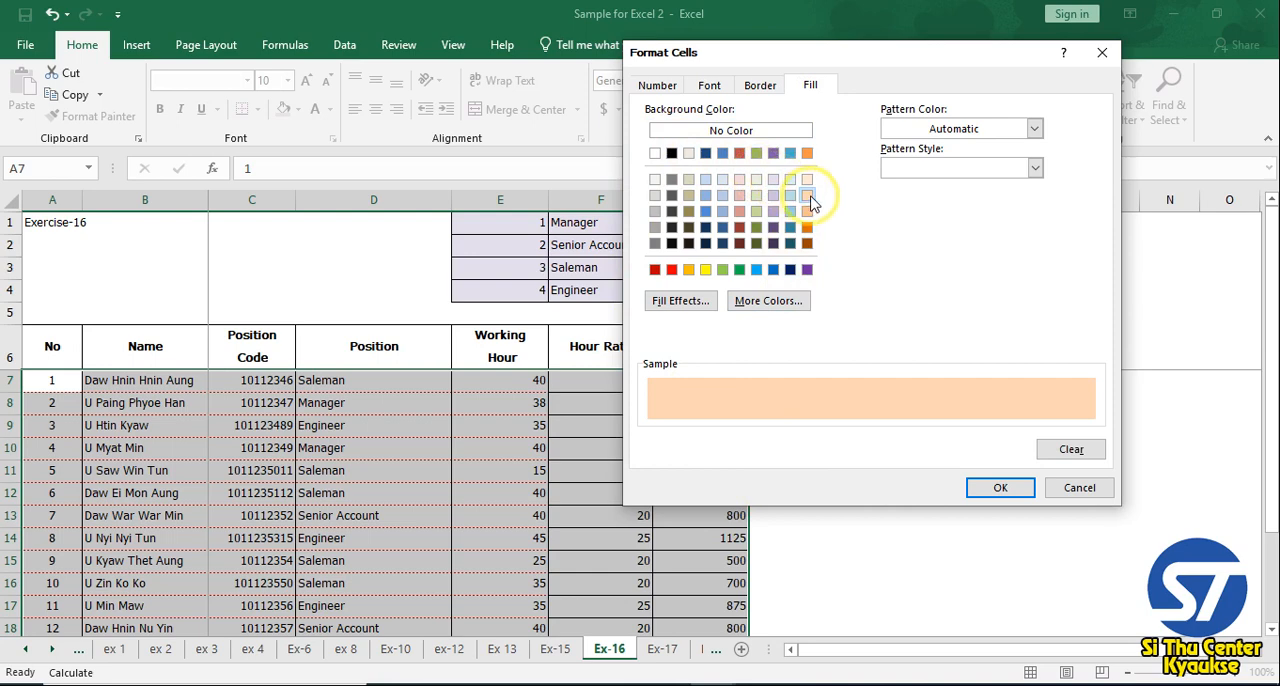
left_click(998, 488)
left_click(983, 427)
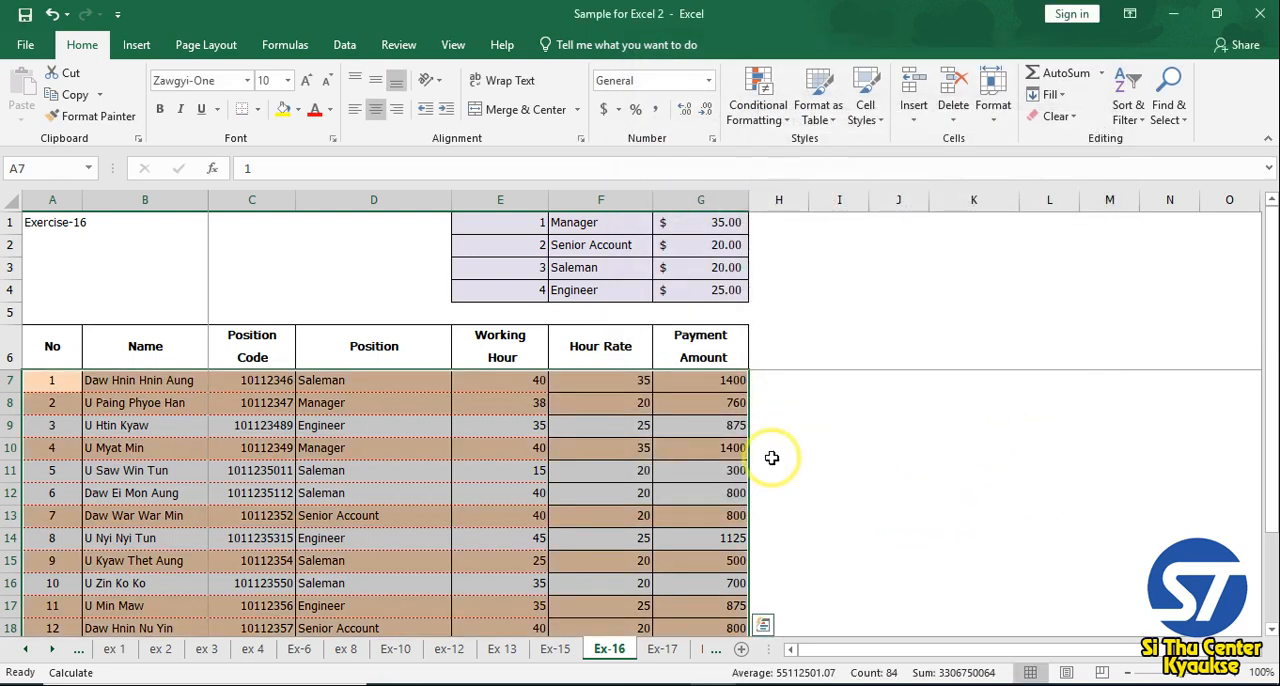
Compare the Position Code lengths of the highlighted and unhighlighted employee rows
left_click(600, 515)
scroll(257, 450, "down", 1)
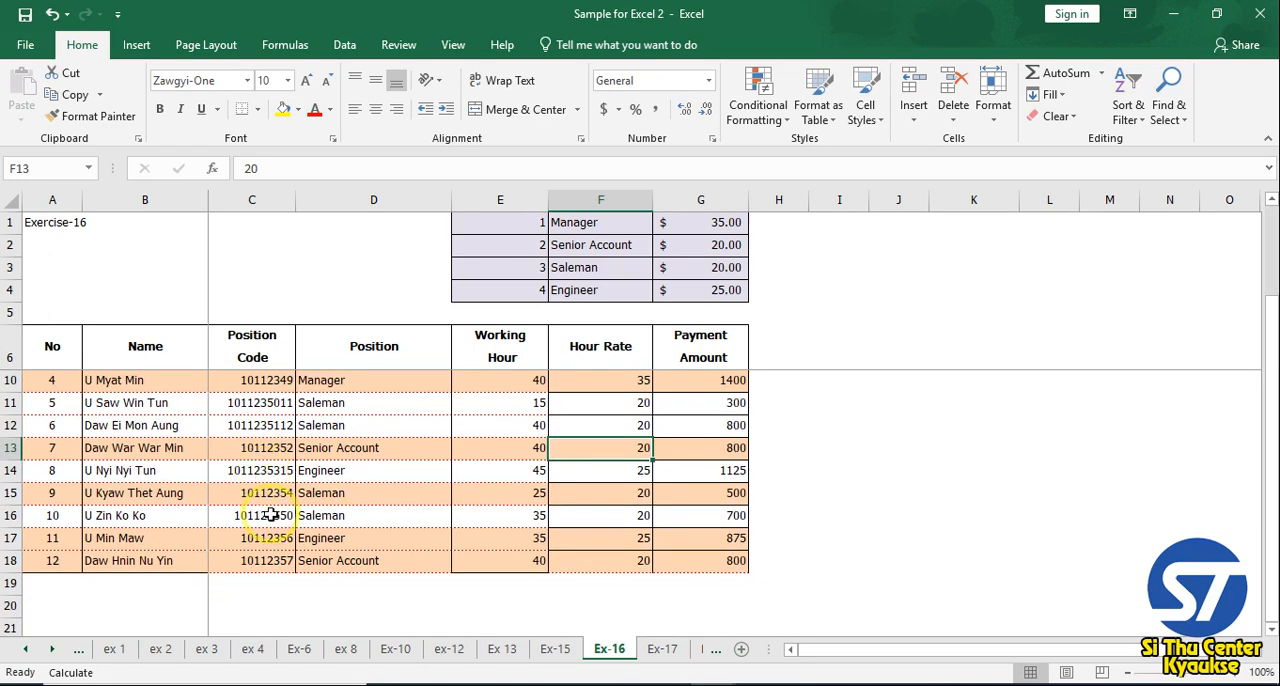
left_click(262, 493)
left_click(262, 538)
left_click(262, 560)
left_click(262, 493)
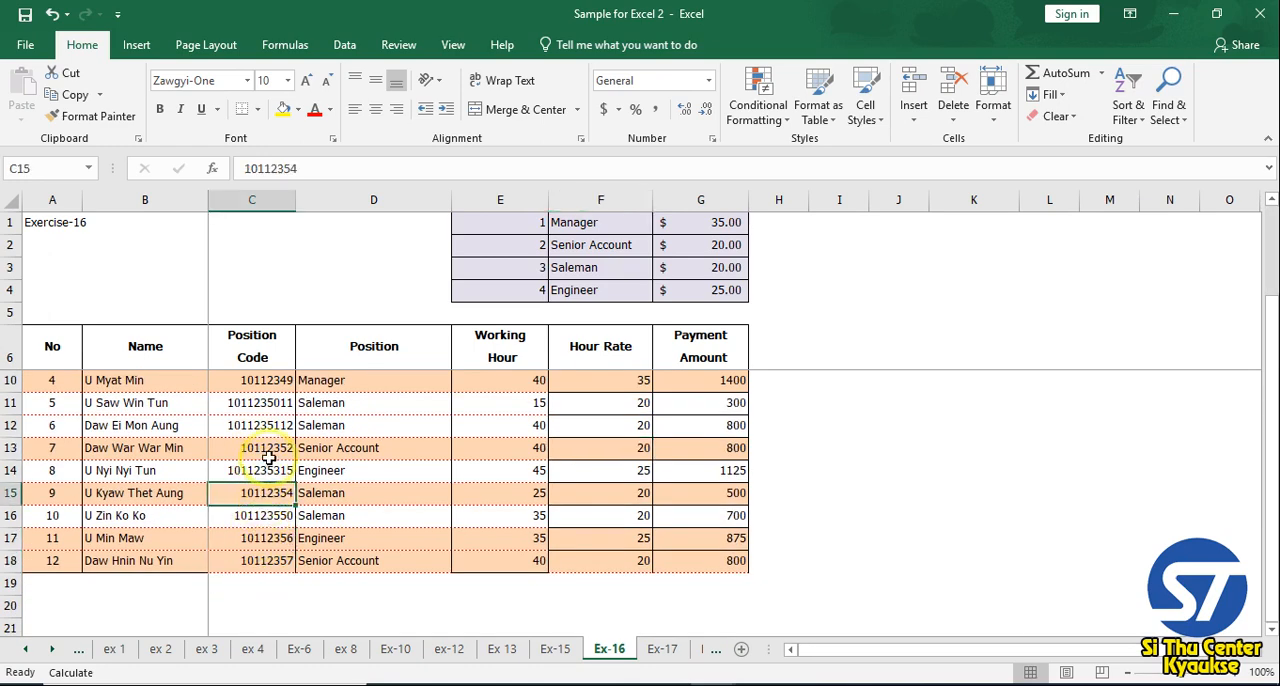
left_click(268, 452)
scroll(266, 450, "up", 1)
left_click(264, 403)
left_click(262, 427)
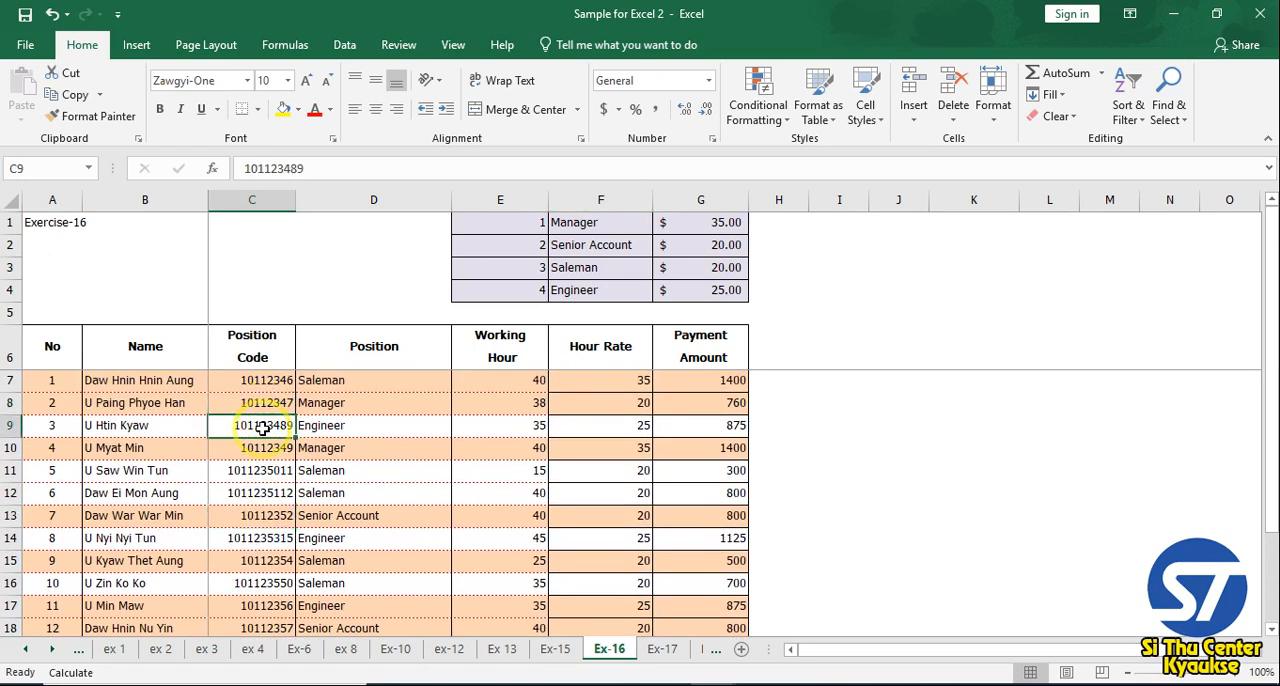
left_click(258, 470)
left_click(260, 493)
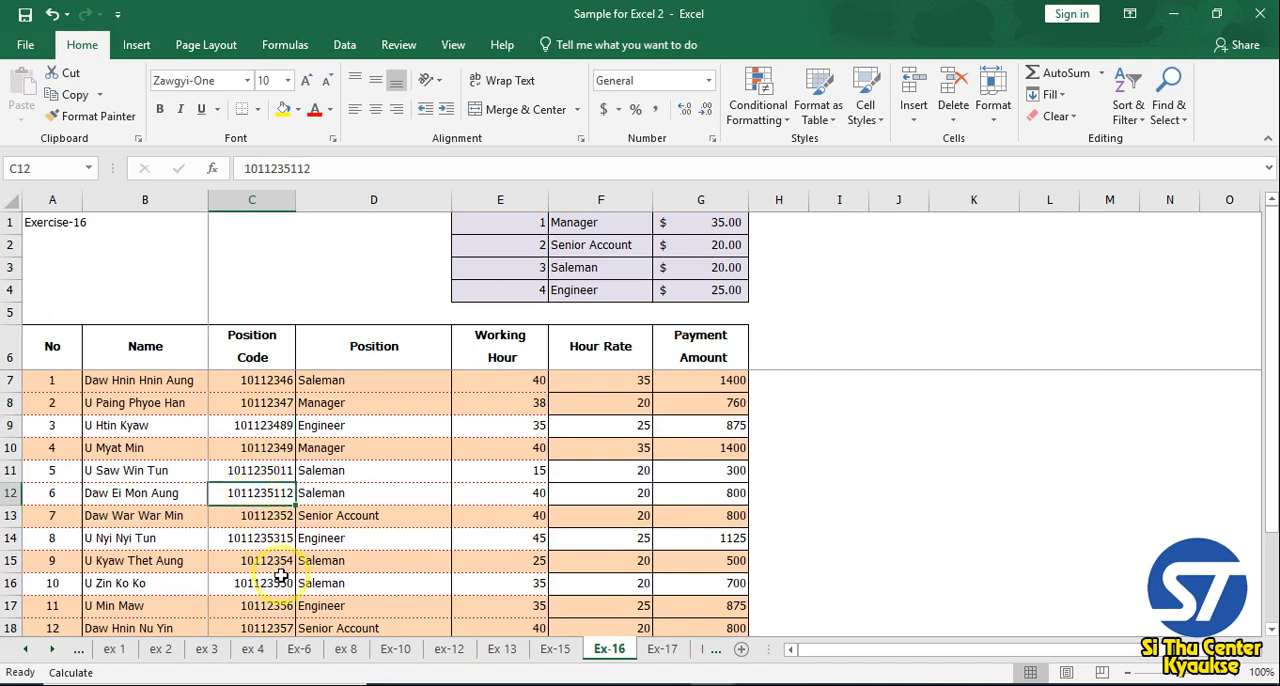
Test the length rule by changing the position code in C7 to 1011346, 10111346 and 101111346 in turn
double_click(278, 380)
key("BackSpace")
key("Return")
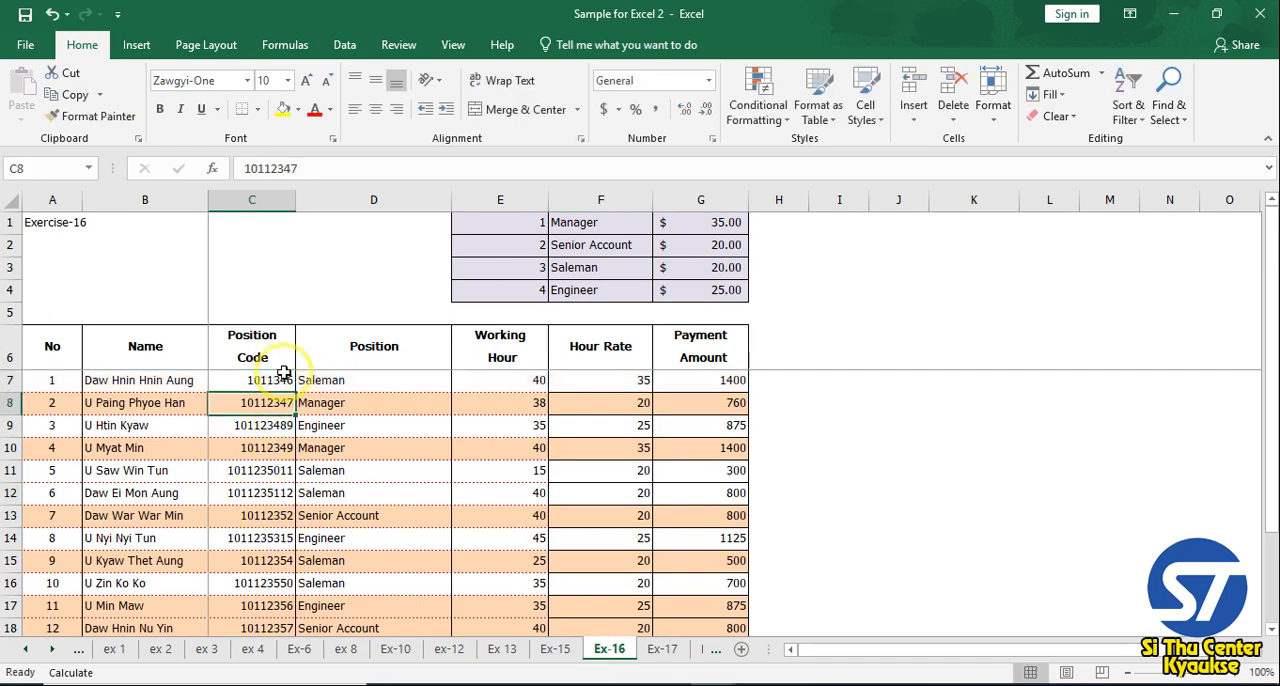
left_click(278, 383)
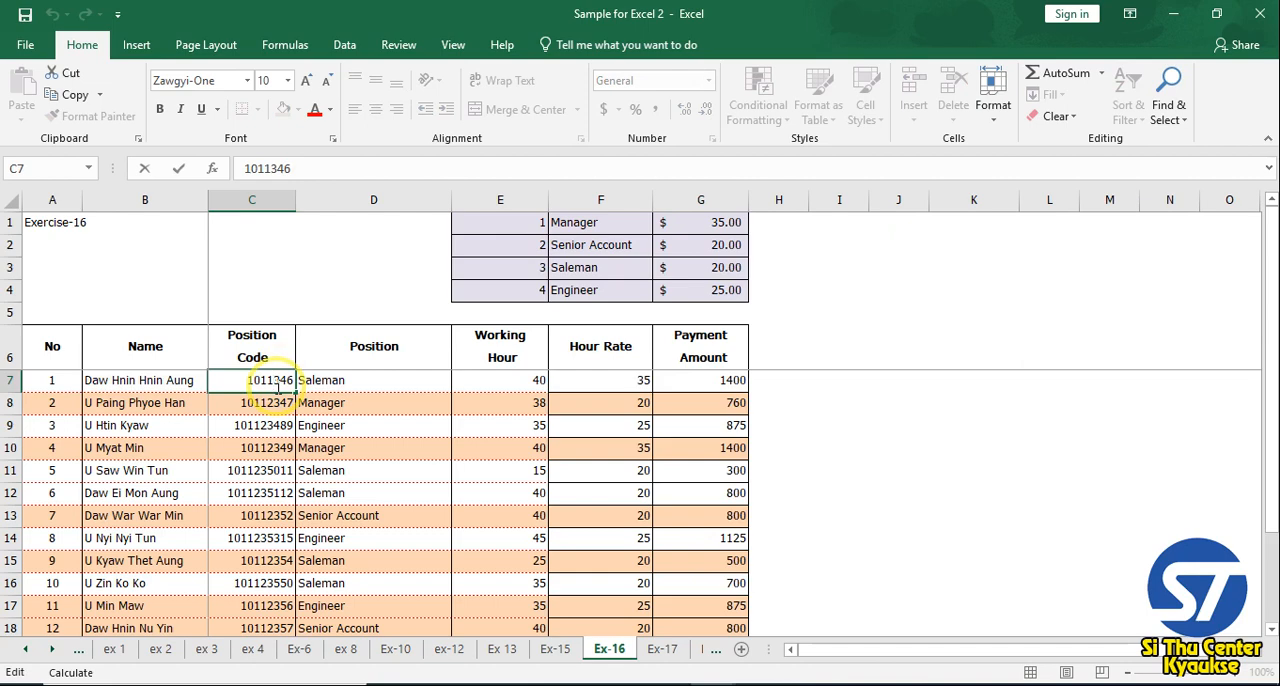
type("2")
key("Return")
double_click(277, 385)
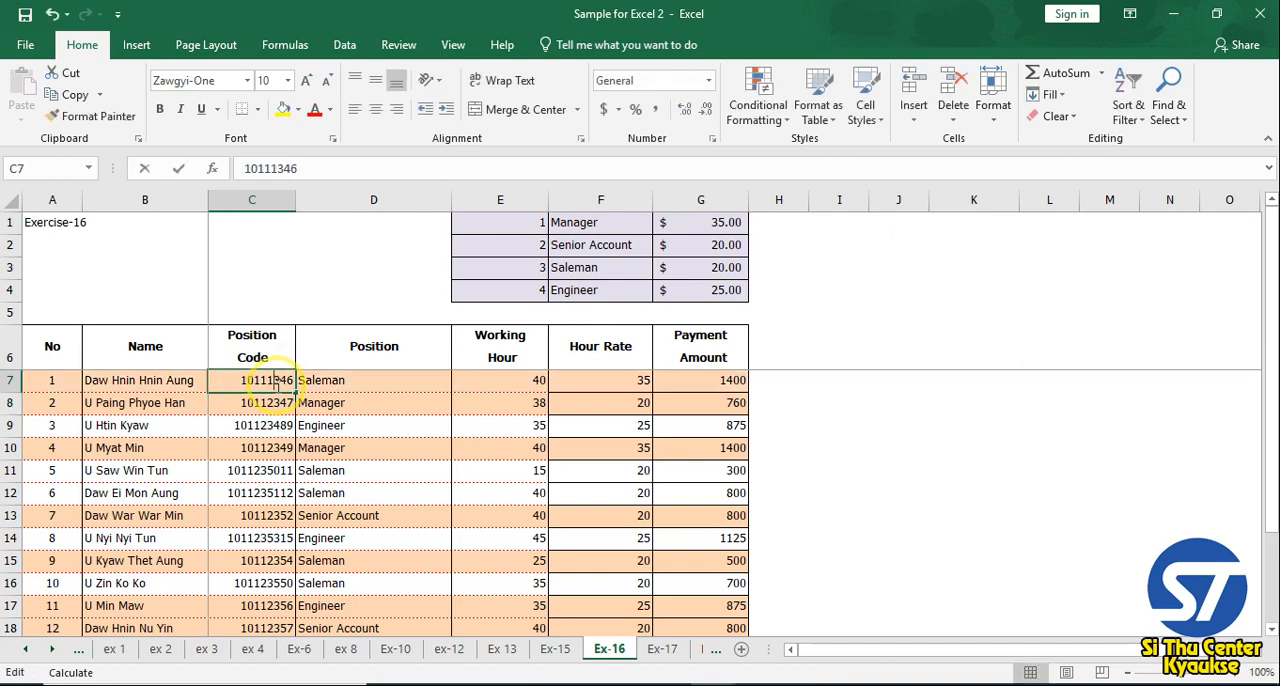
type("1")
key("Return")
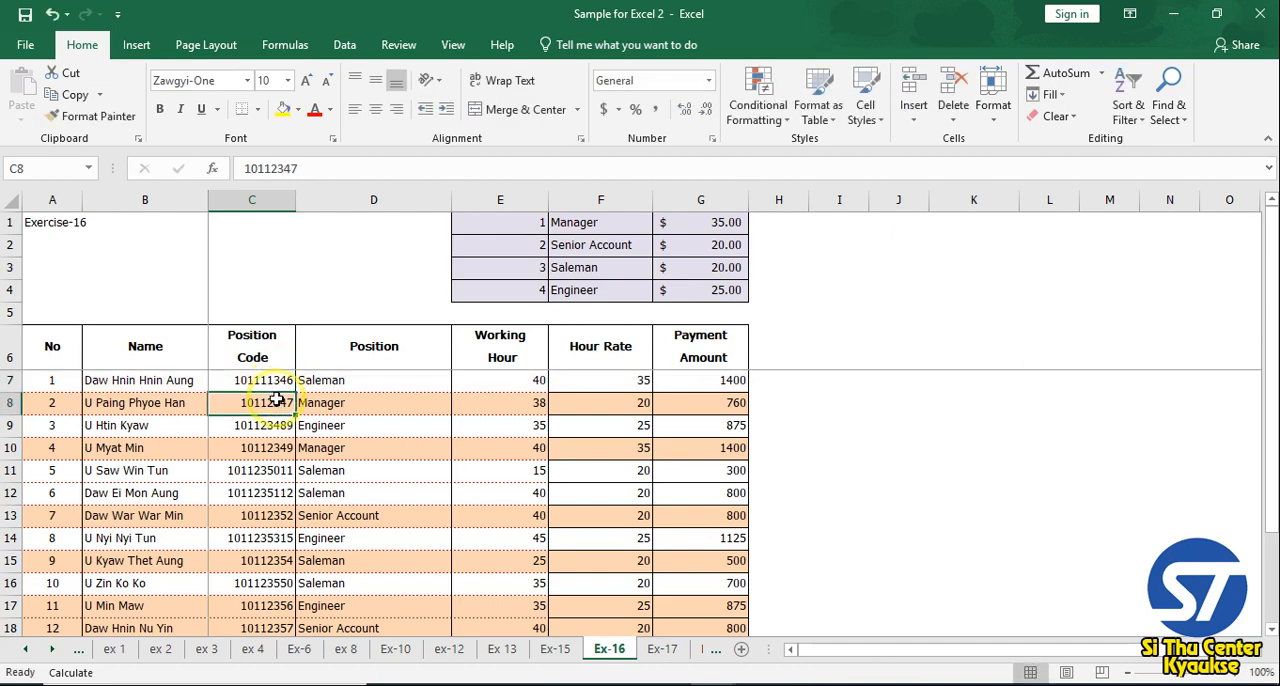
scroll(330, 425, "down", 1)
scroll(400, 470, "up", 1)
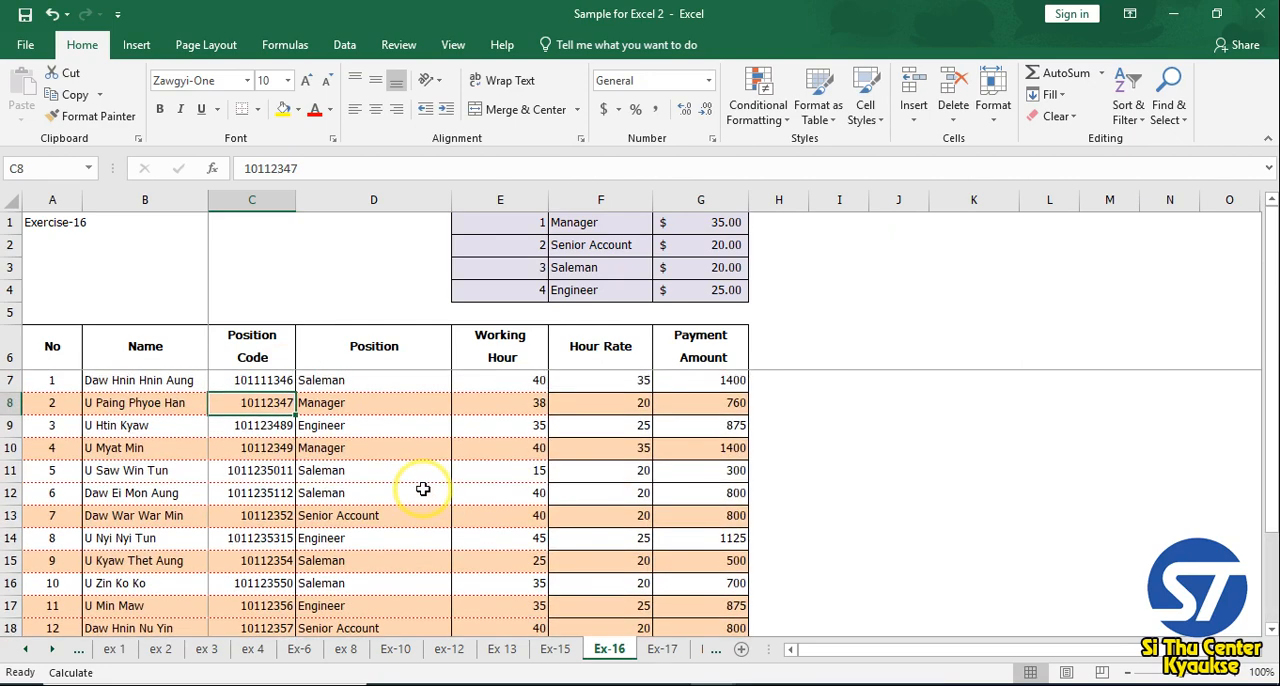
Start a new conditional formatting rule that uses a formula to determine which cells to format
left_click(757, 100)
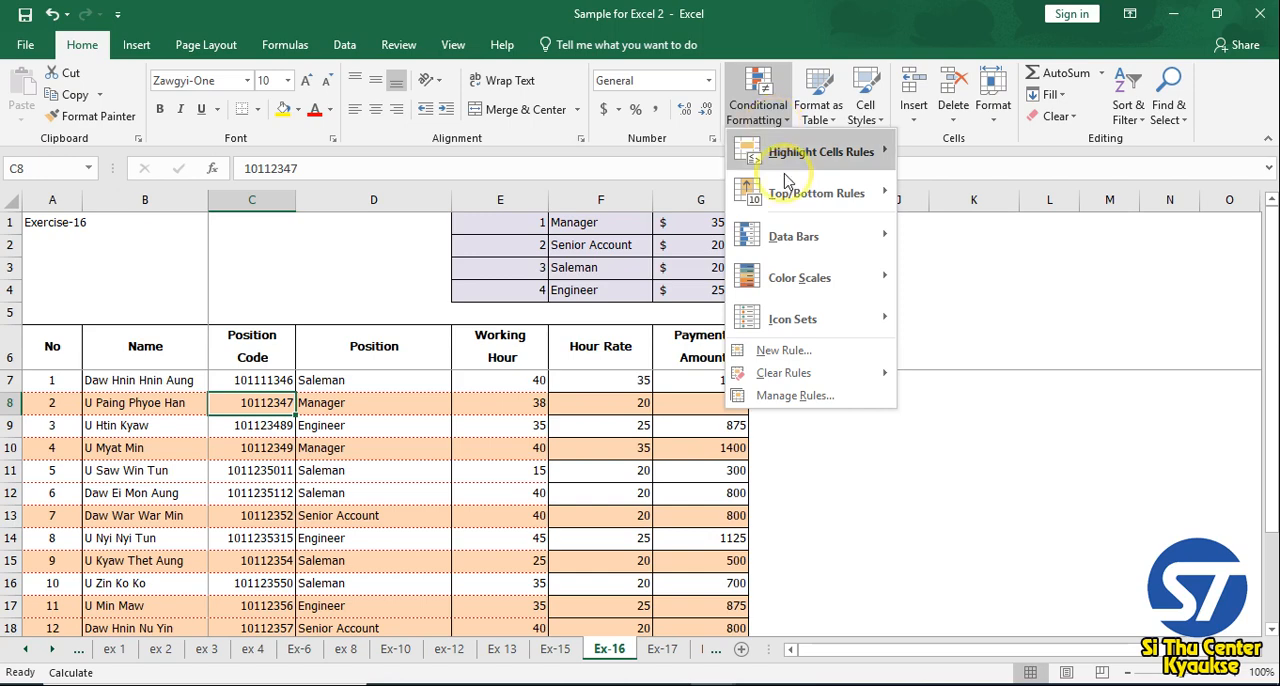
mouse_move(801, 377)
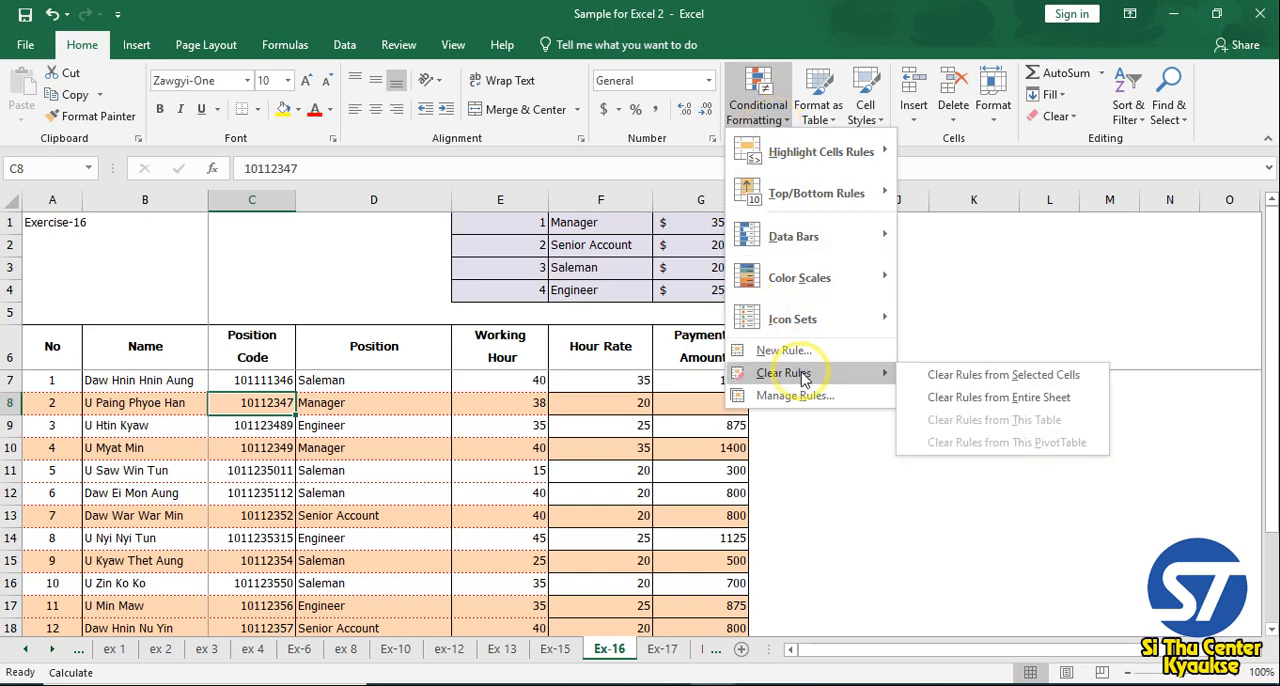
left_click(783, 350)
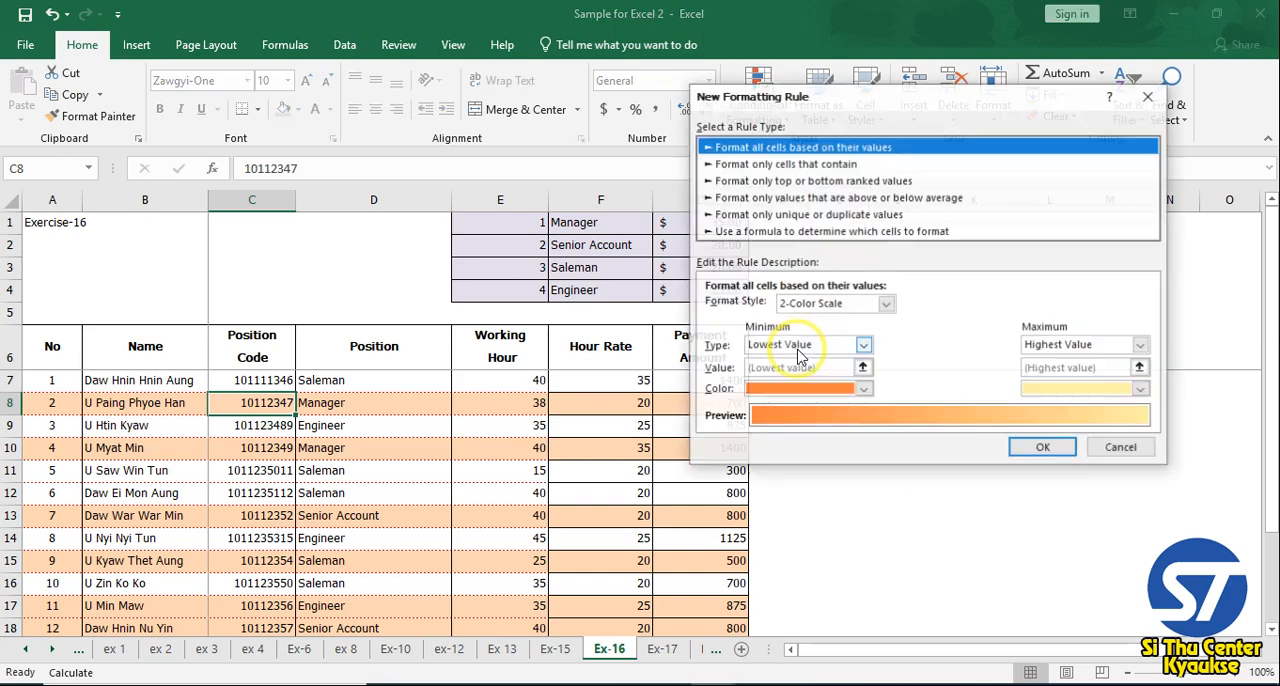
left_click(760, 231)
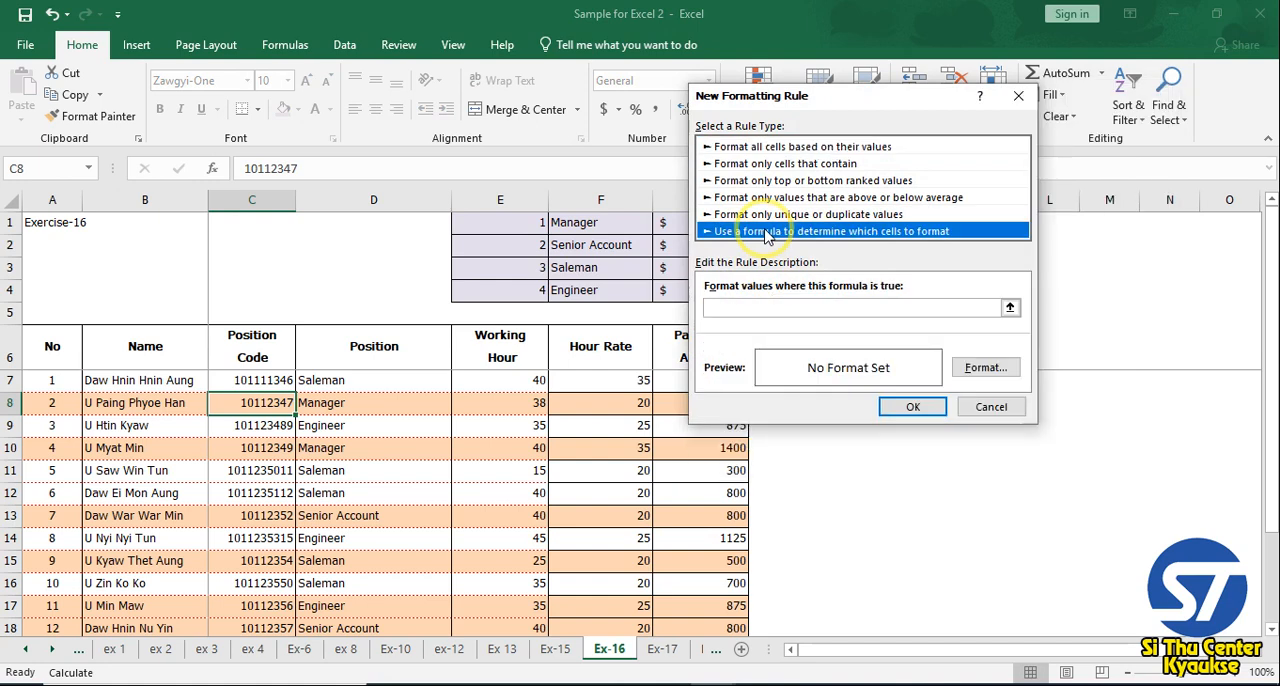
left_click(733, 305)
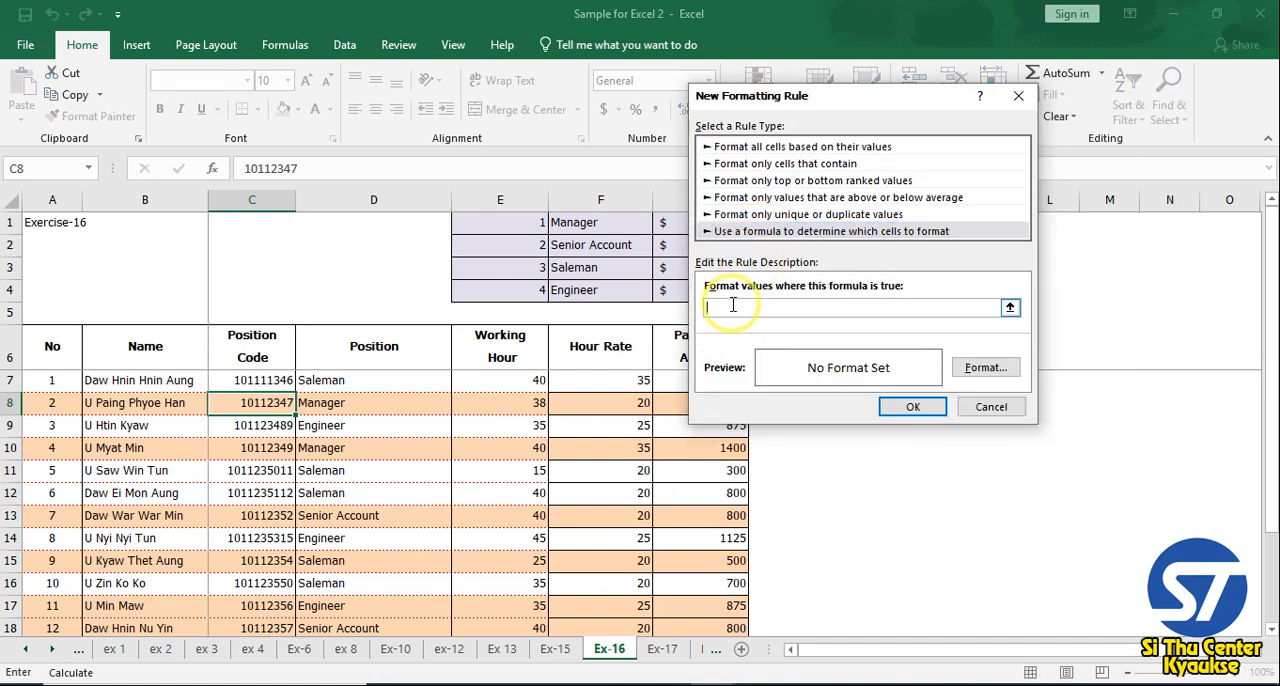